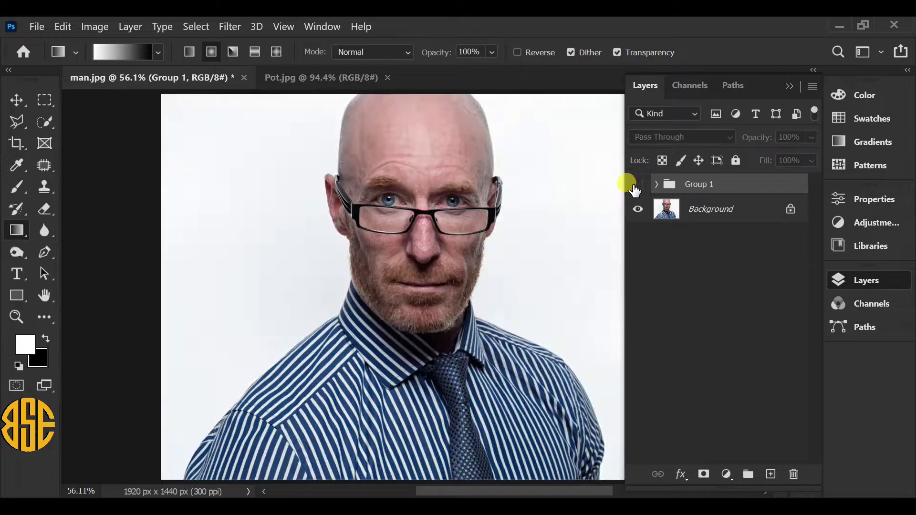
- Toggle Group 1 off and on twice to compare the pot composite with the original photo
left_click(638, 185)
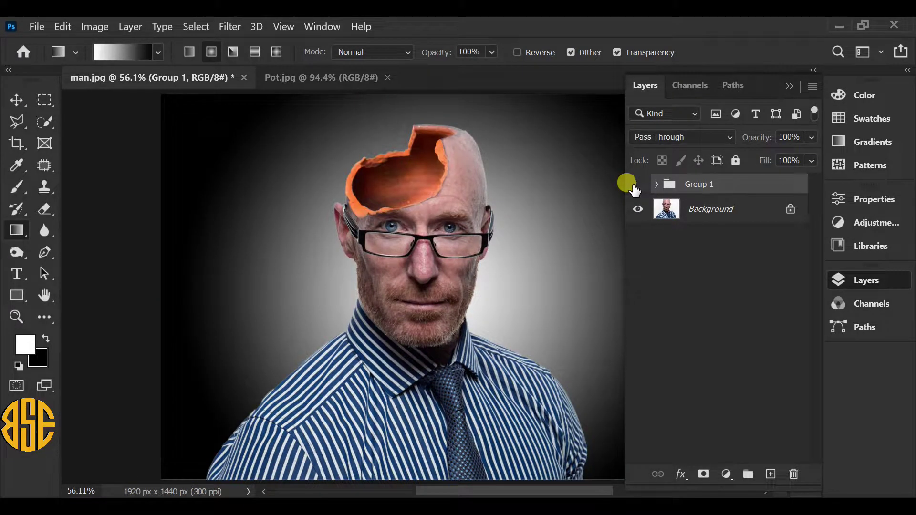
left_click(637, 185)
left_click(638, 185)
left_click(638, 185)
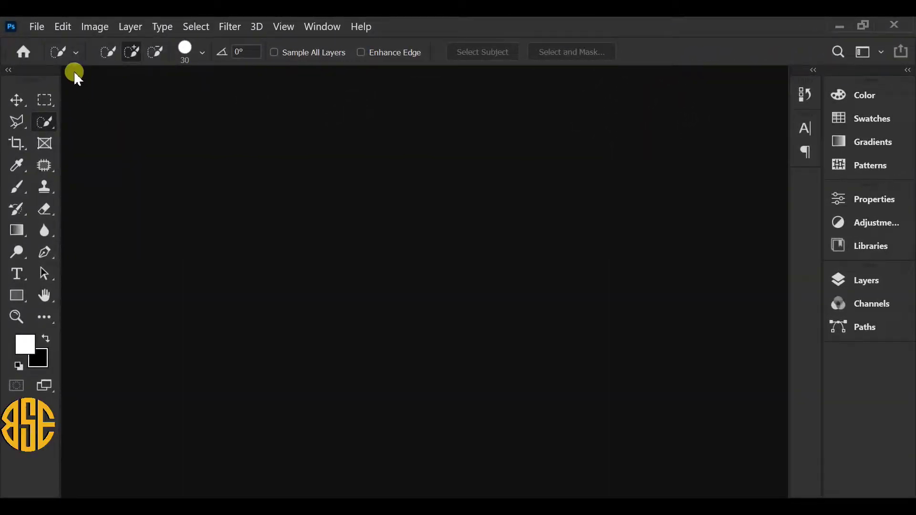
- Open the man.jpg portrait and fit the whole photo on screen
left_click(37, 27)
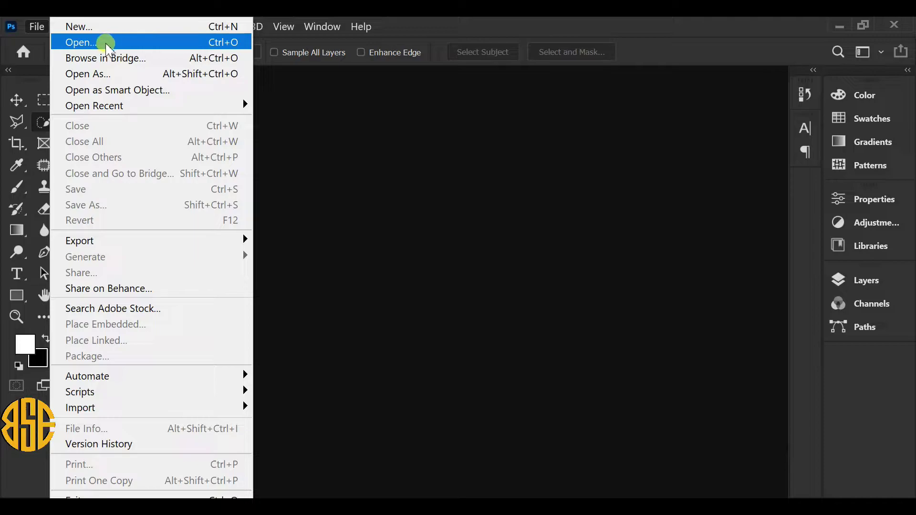
left_click(106, 42)
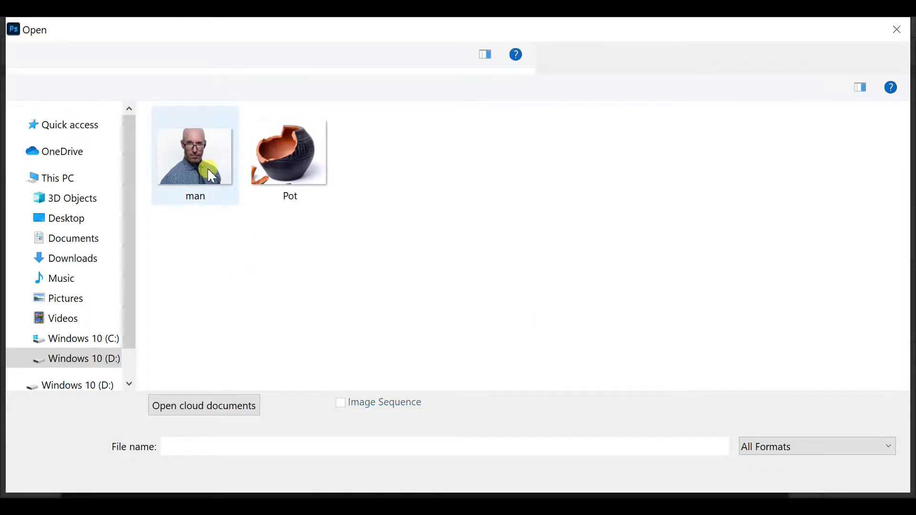
double_click(208, 171)
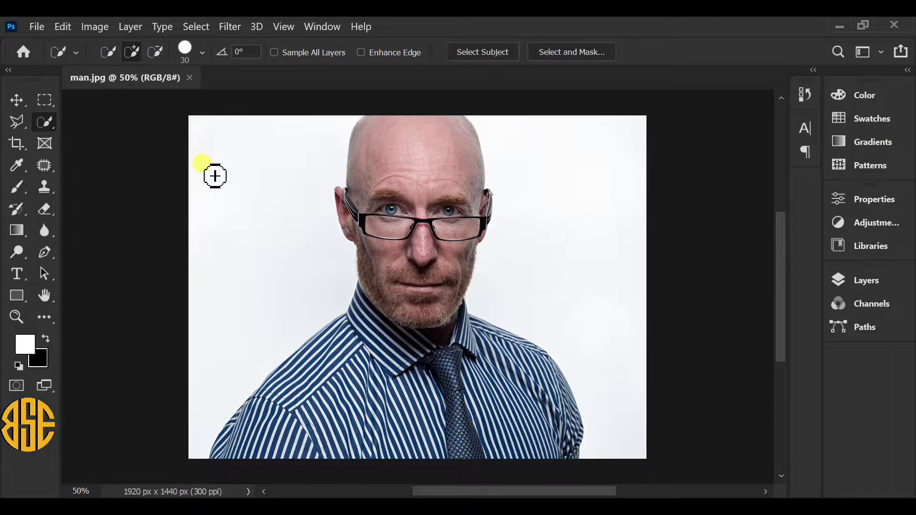
left_click(12, 317)
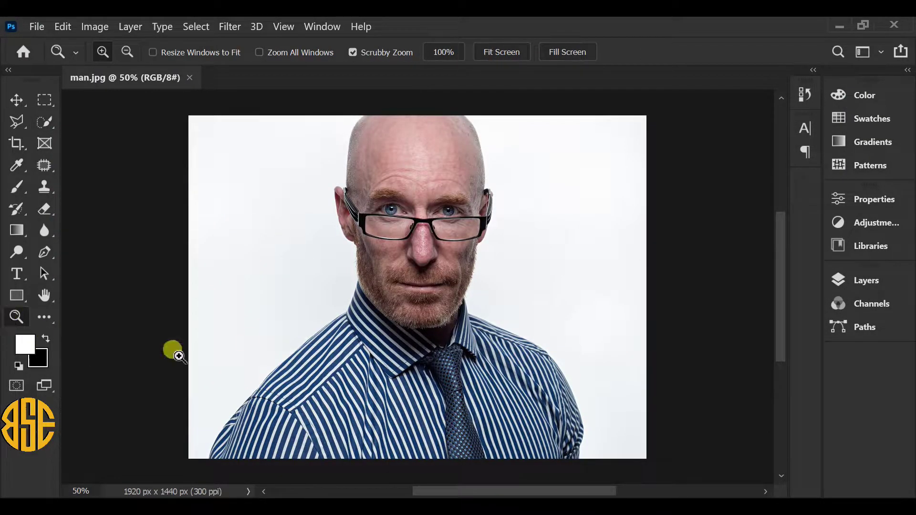
right_click(290, 177)
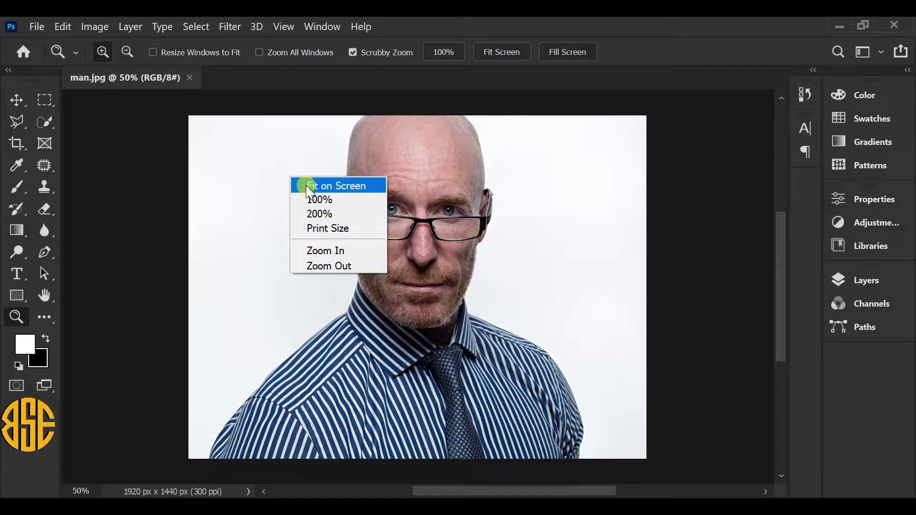
left_click(329, 185)
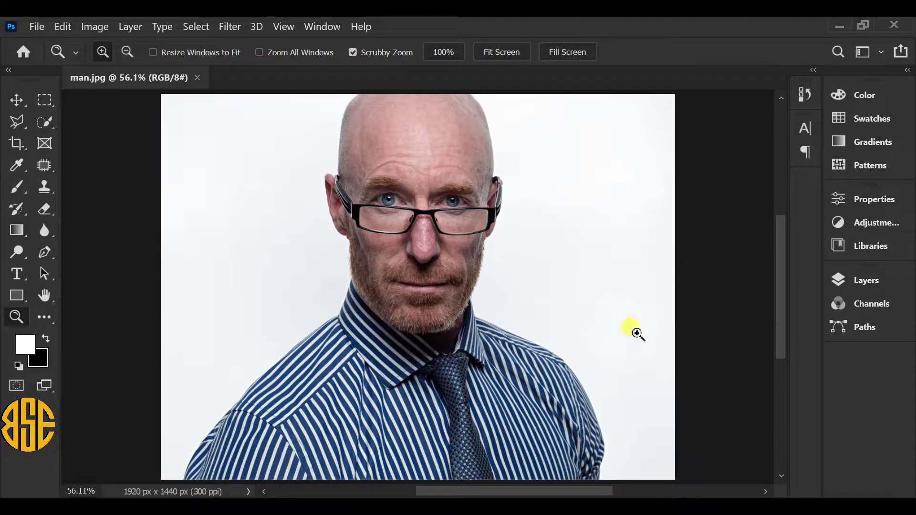
- Select the man with Select > Subject and enter the Select and Mask workspace
left_click(872, 281)
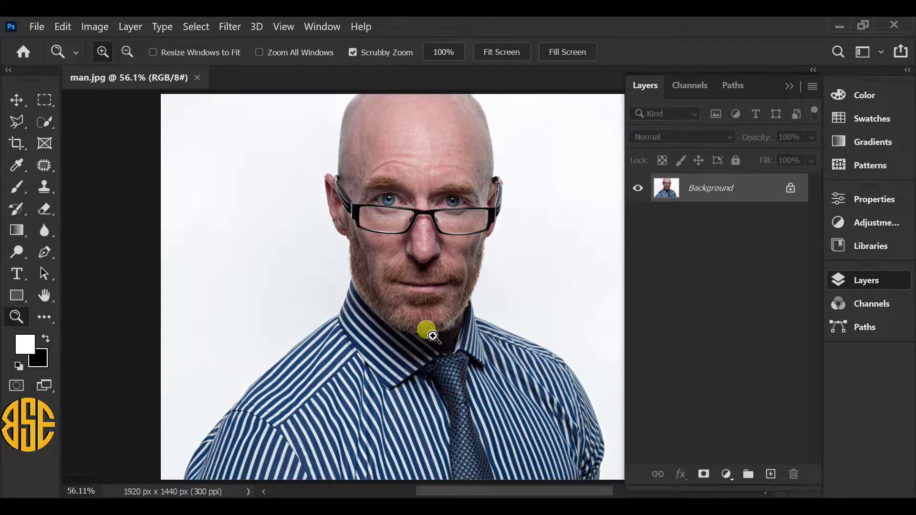
left_click(196, 27)
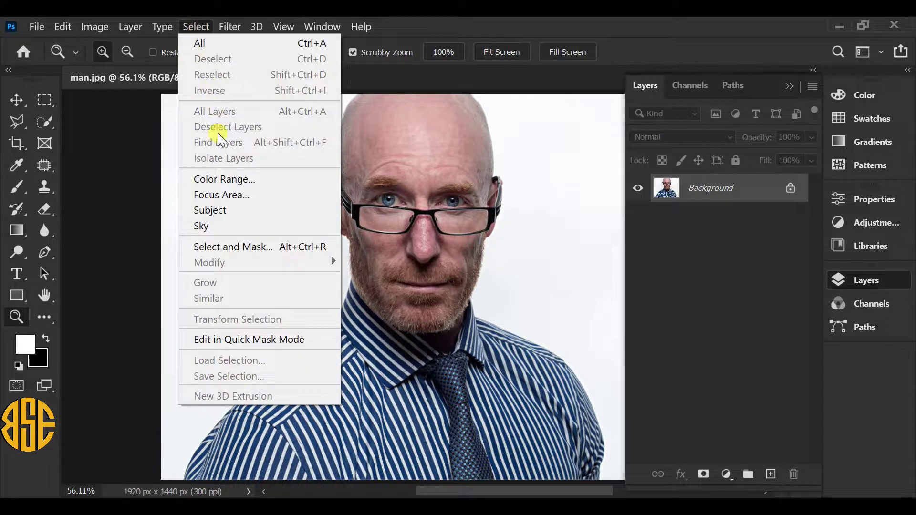
left_click(250, 211)
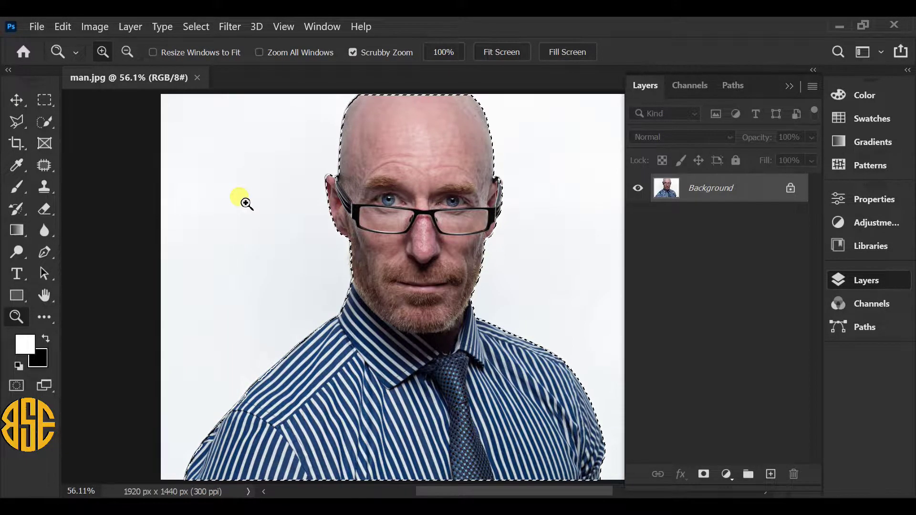
left_click(197, 27)
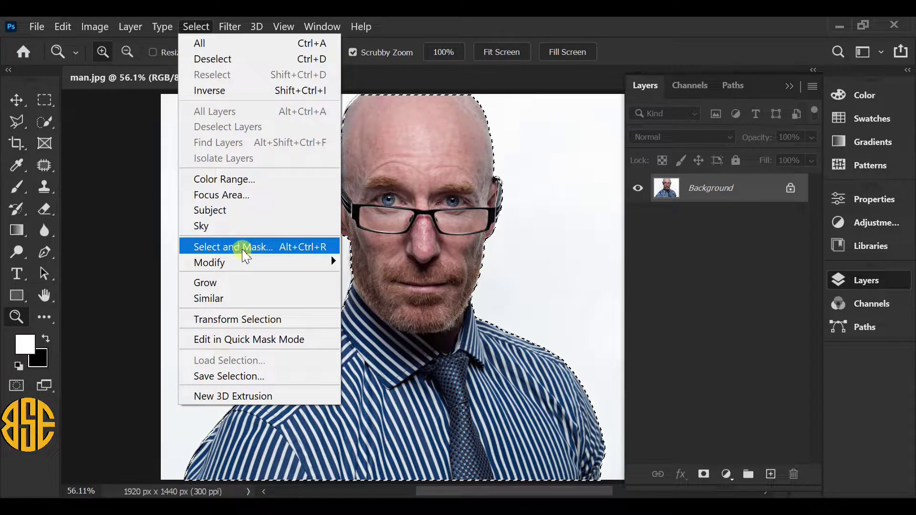
left_click(243, 250)
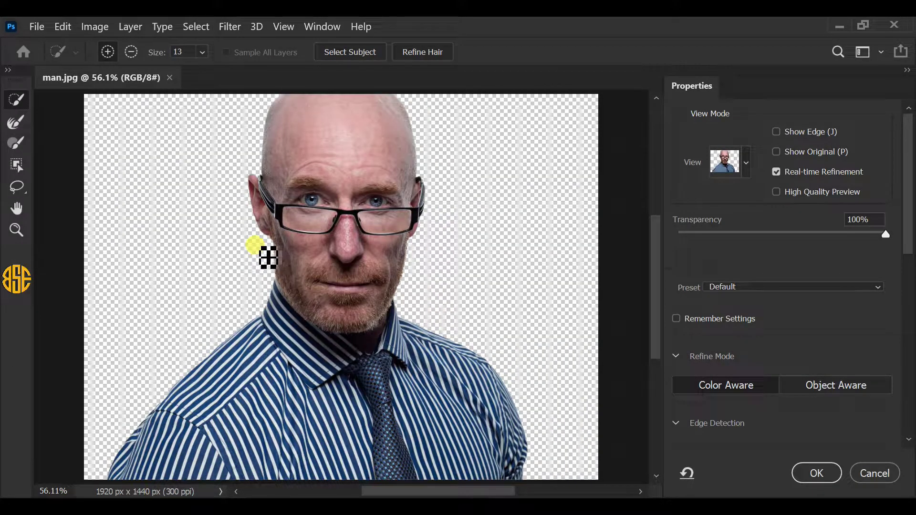
- Refine the cut-out in Onion Skin view with a 1 px radius, output to a new masked layer
left_click(747, 157)
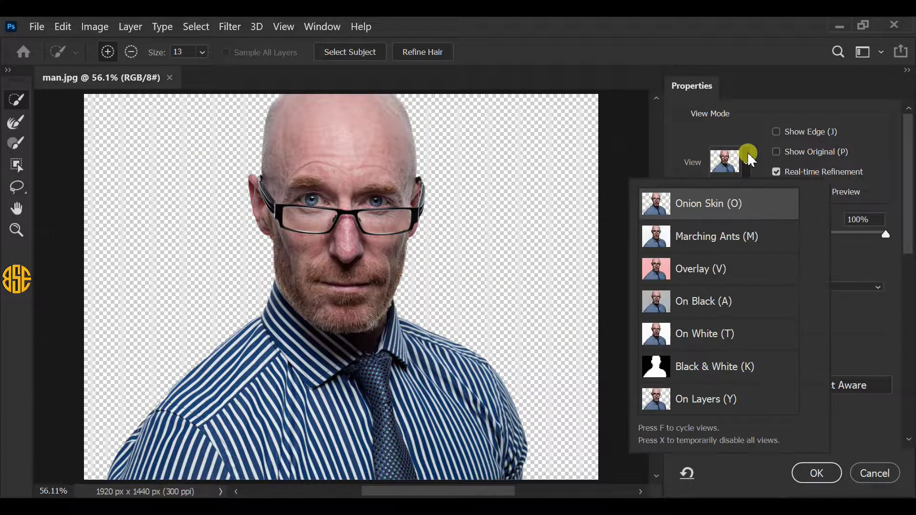
left_click(698, 203)
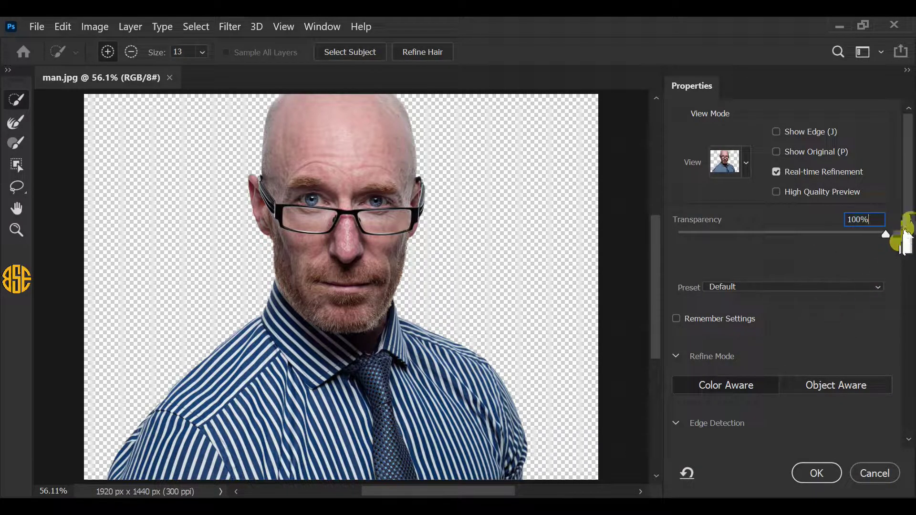
mouse_move(906, 216)
left_mouse_down()
mouse_move(896, 315)
mouse_move(900, 286)
left_mouse_up()
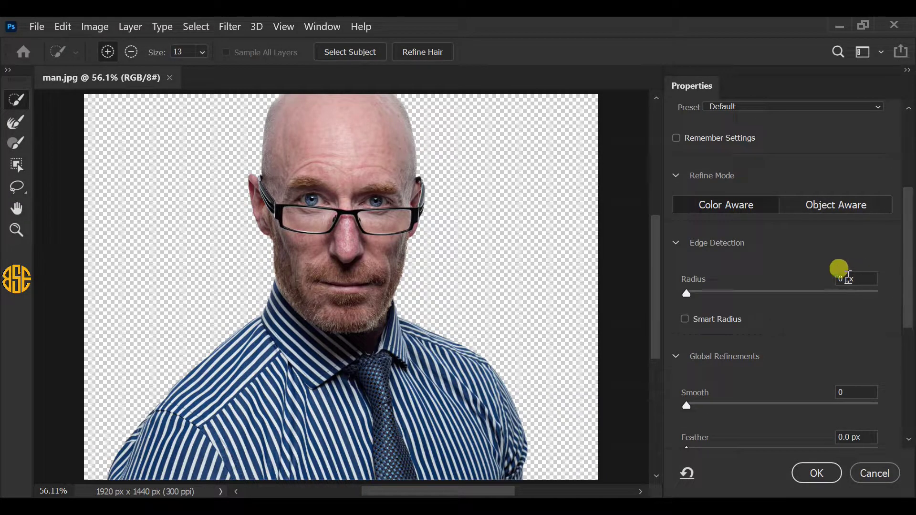
type("1")
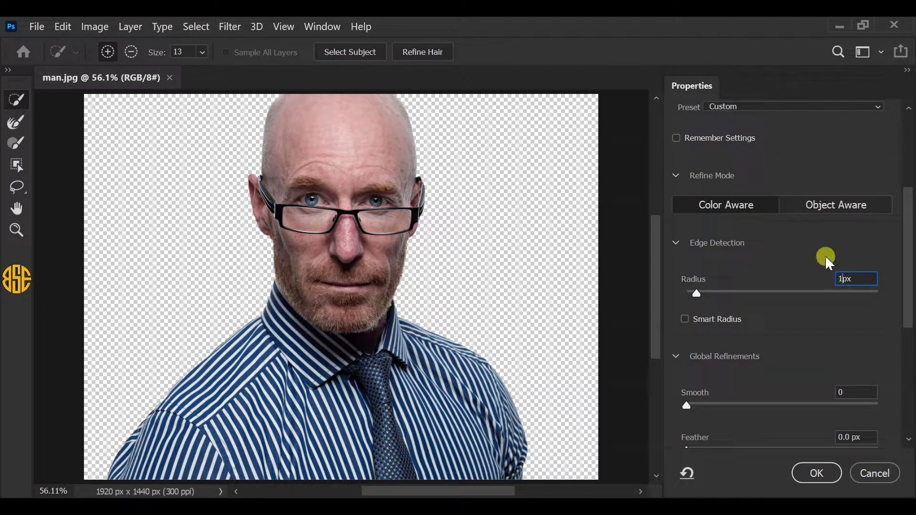
left_click_drag(910, 243, 892, 363)
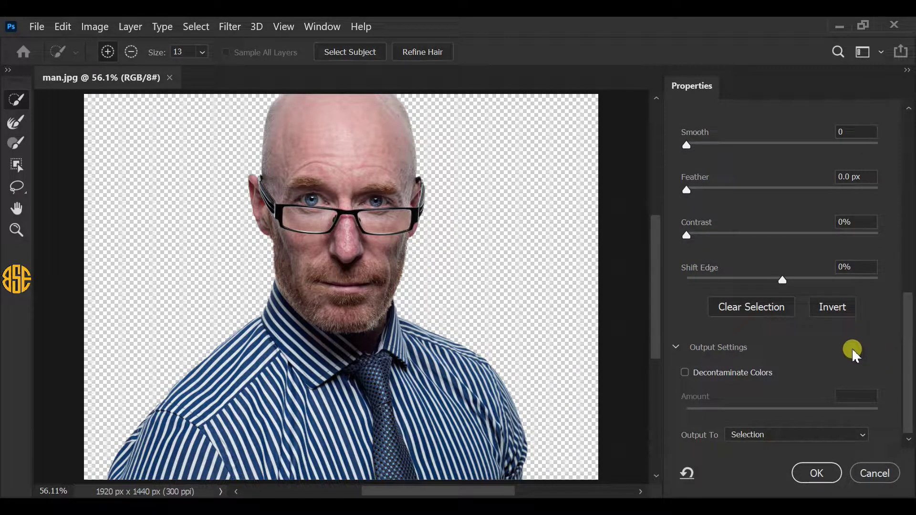
left_click(749, 436)
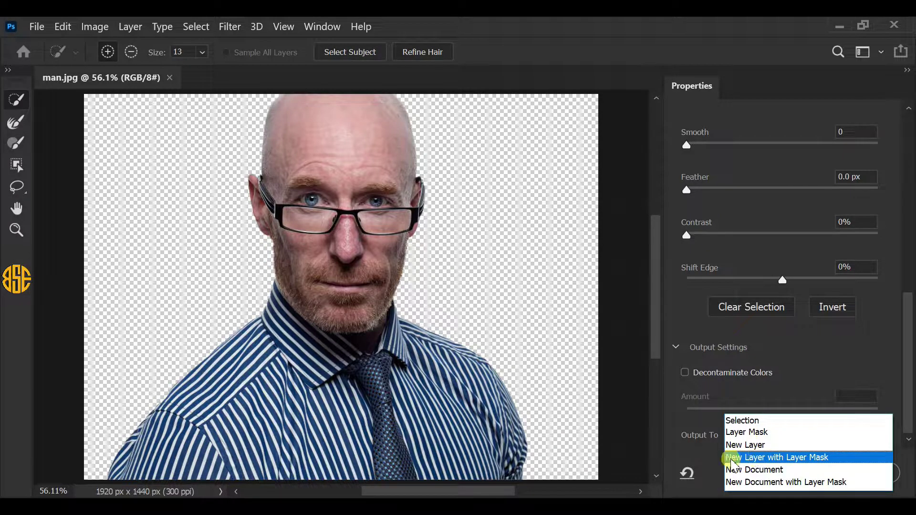
left_click(776, 459)
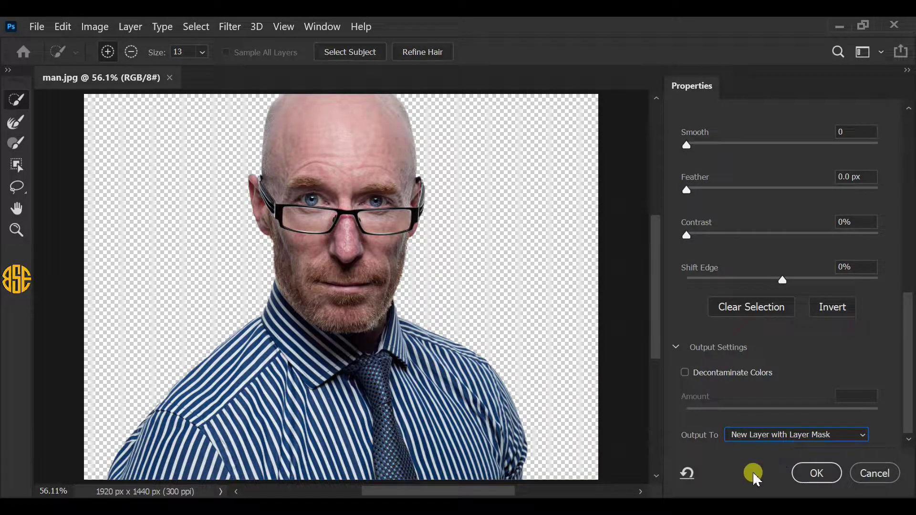
left_click(817, 473)
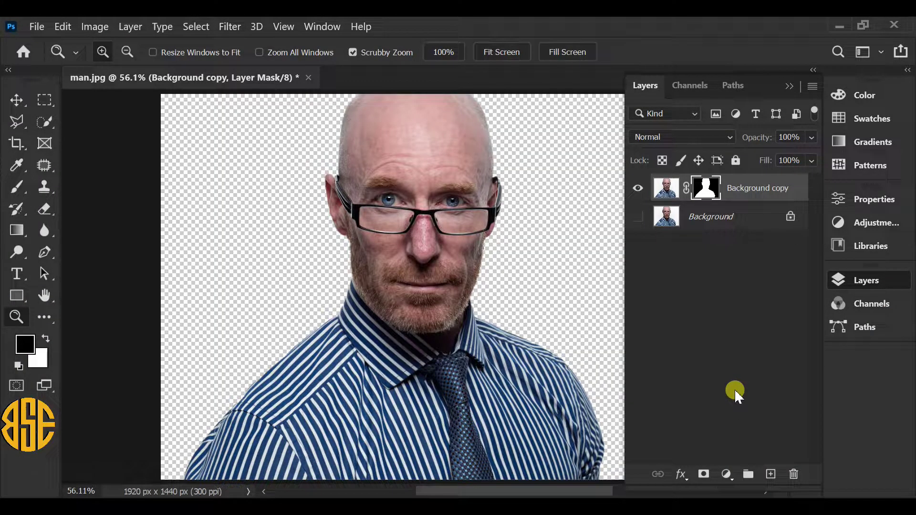
- Free Transform the cut-out man down to 73.18%, lowering him in the frame
left_click(63, 28)
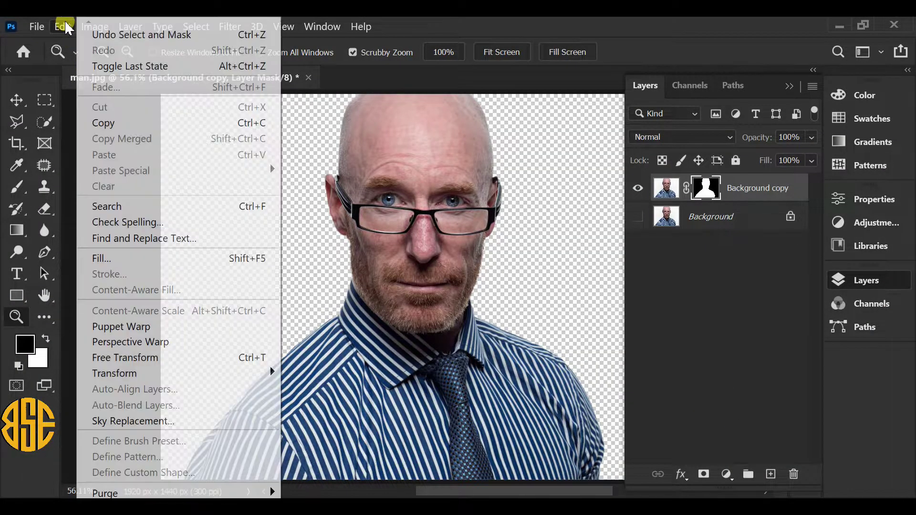
left_click(148, 359)
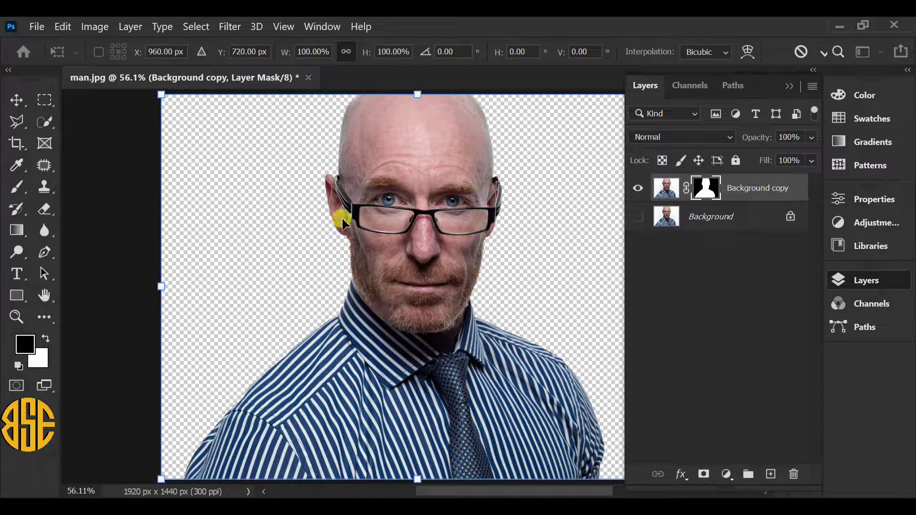
mouse_move(413, 92)
left_mouse_down()
mouse_move(427, 209)
mouse_move(428, 199)
left_mouse_up()
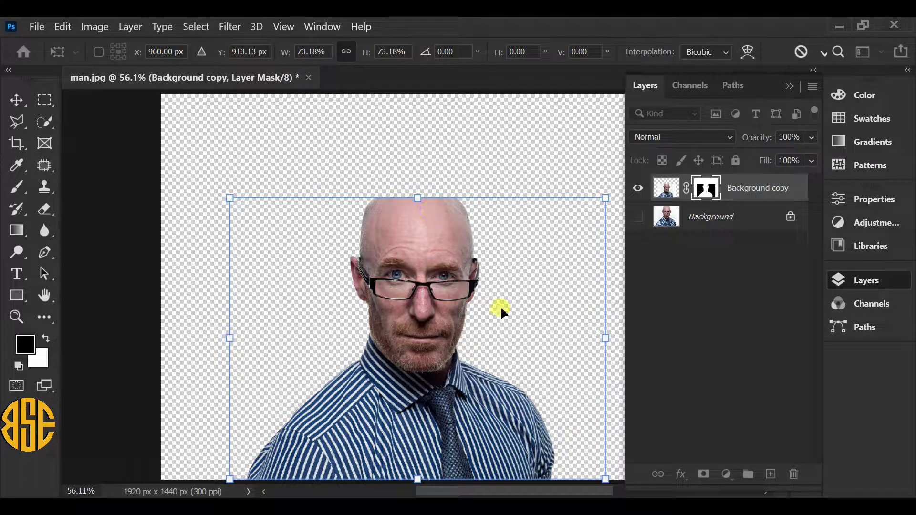
left_click(748, 191)
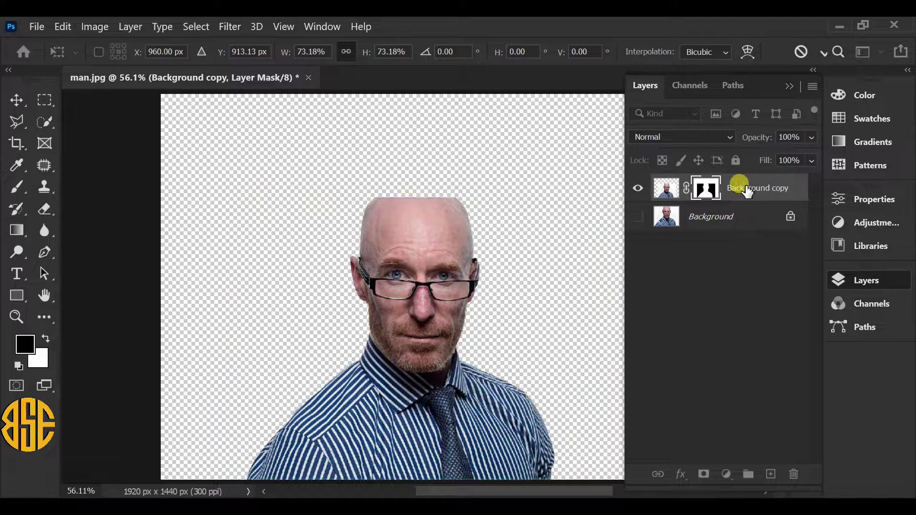
key("z")
key("x")
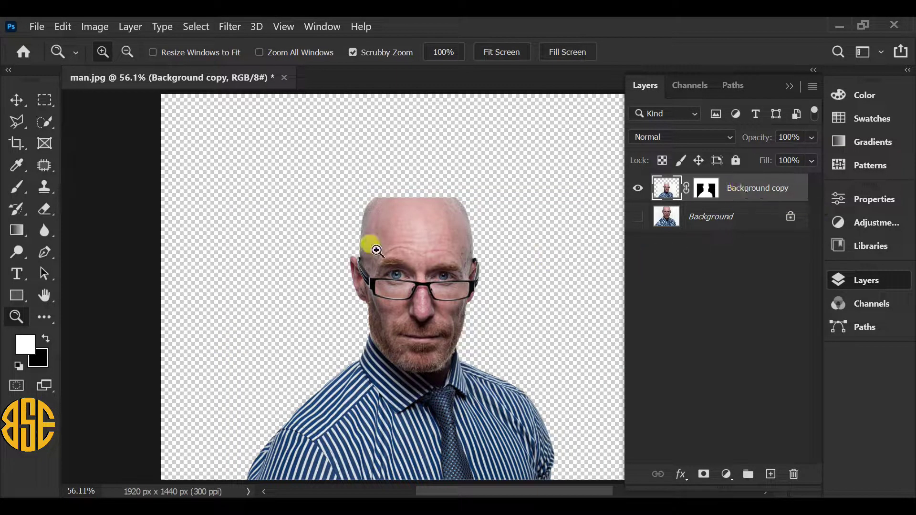
left_click(37, 26)
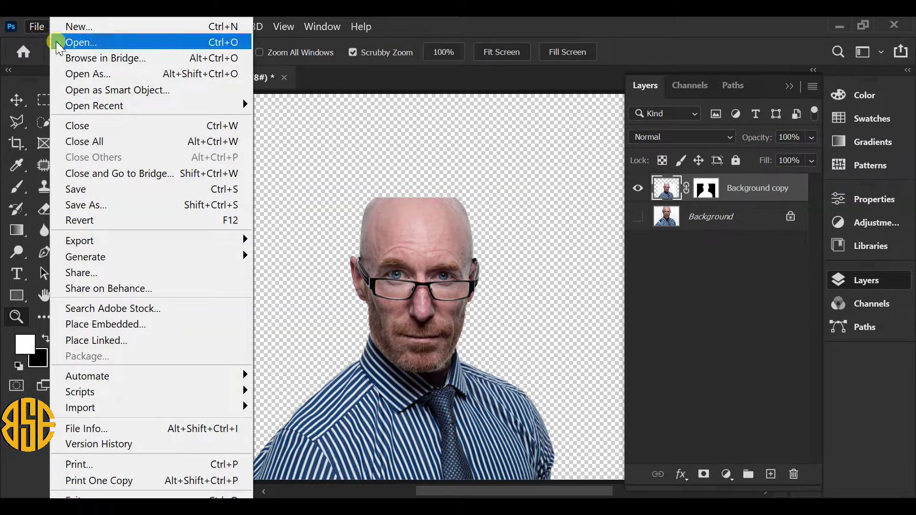
- Open Pot.jpg and fit the pot photo in the window
left_click(69, 42)
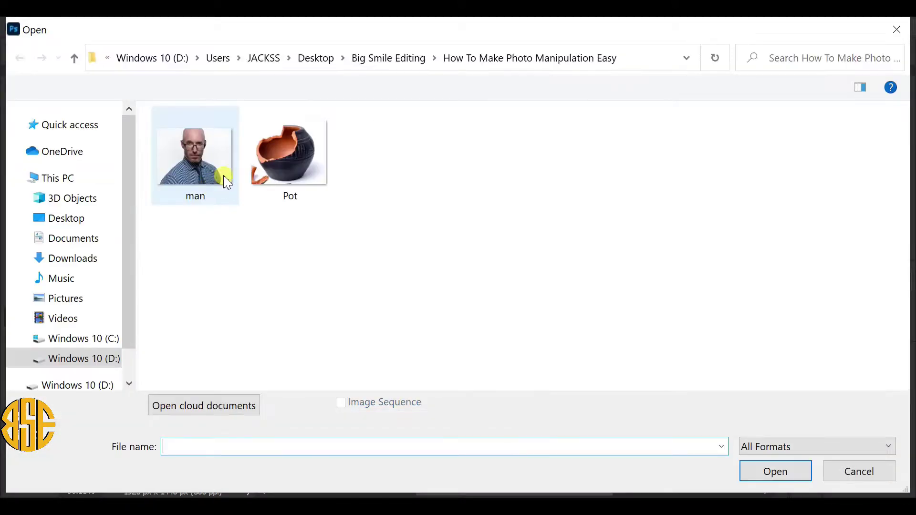
double_click(286, 164)
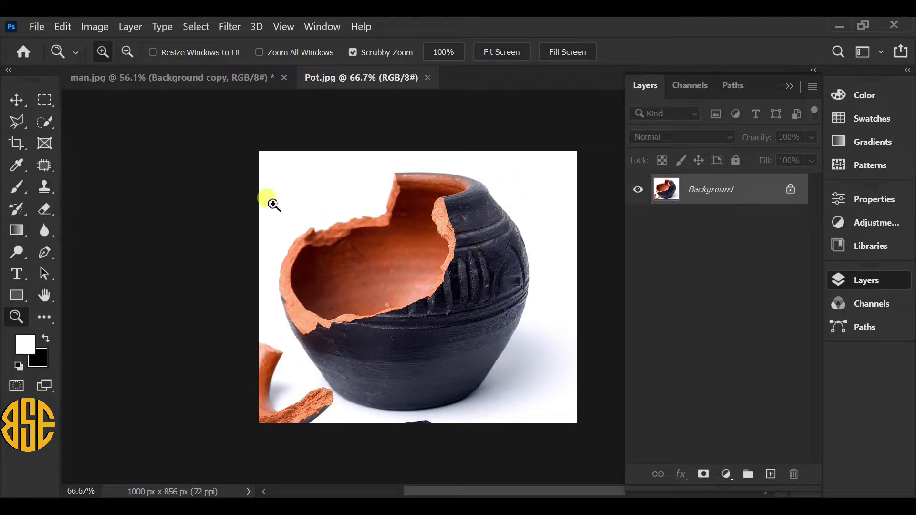
right_click(361, 230)
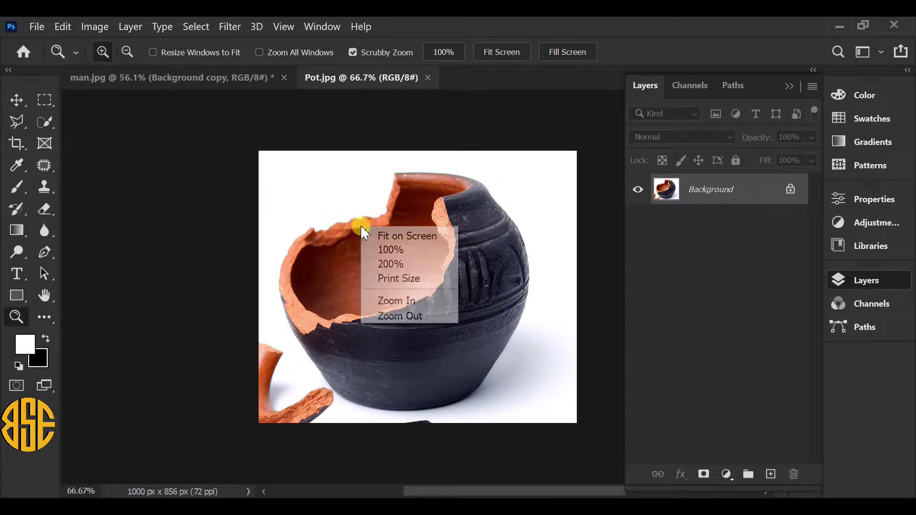
left_click(407, 238)
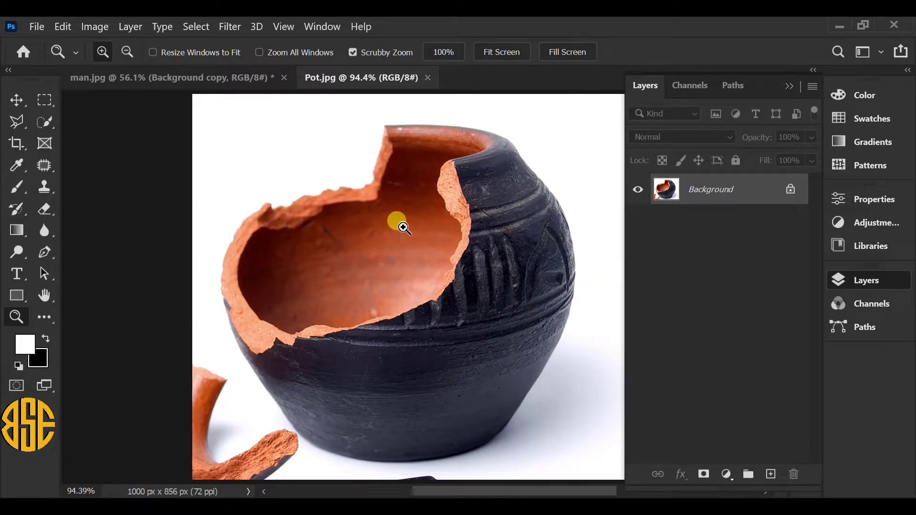
- Auto-select the broken pot with Select > Subject
left_click(197, 27)
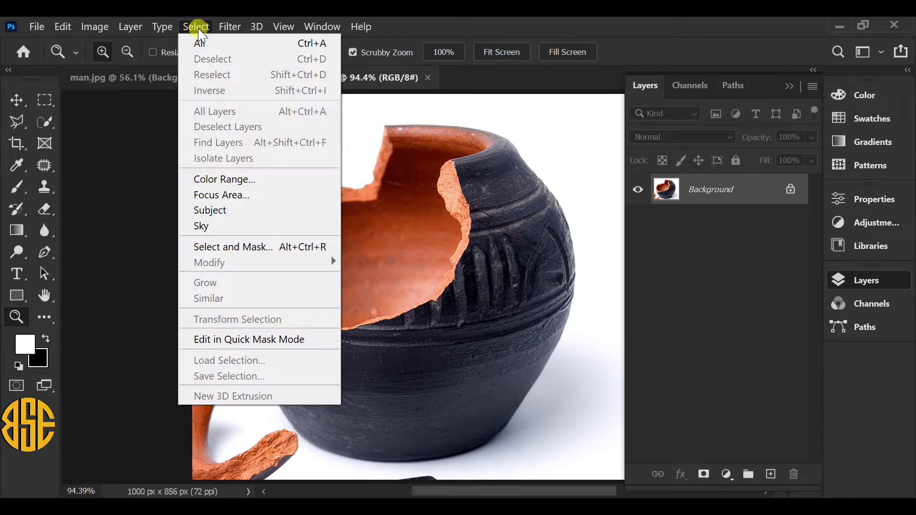
left_click(210, 211)
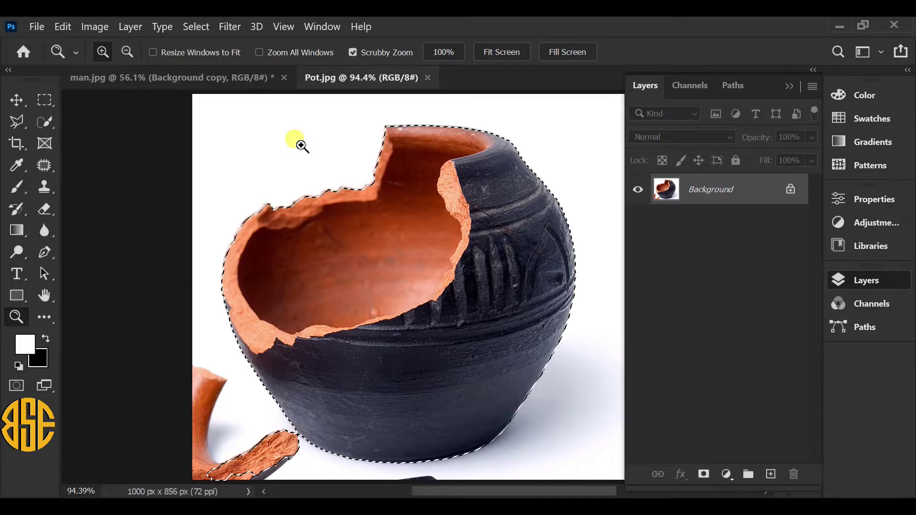
left_click(48, 121)
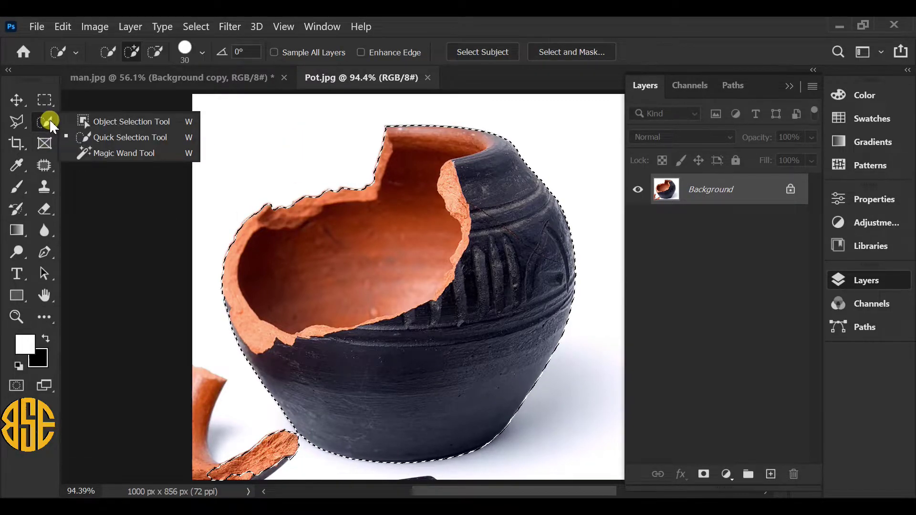
- Subtract the loose lower-left shard from the pot selection with the Quick Selection Tool
left_click(127, 138)
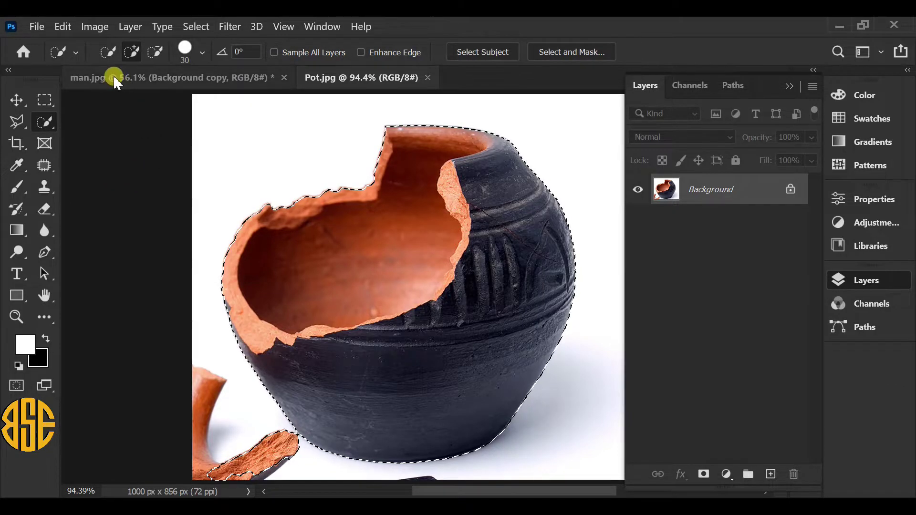
left_click(156, 51)
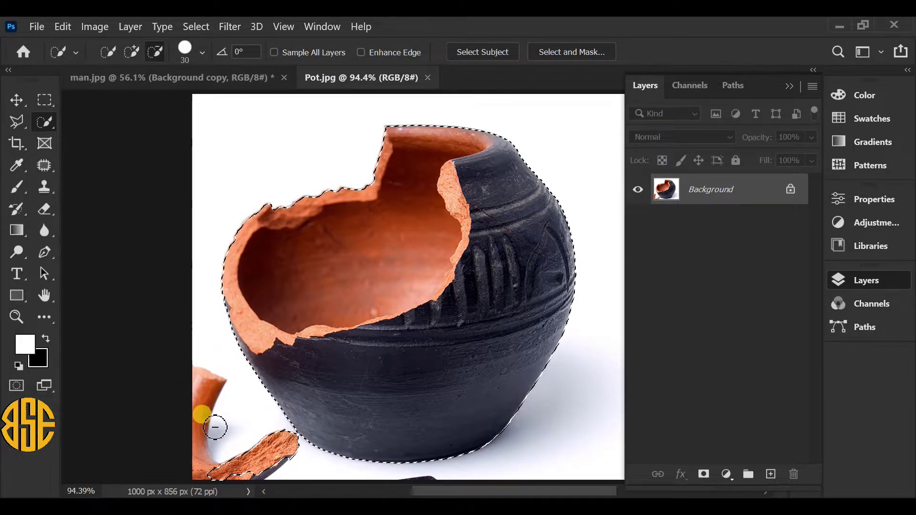
mouse_move(215, 428)
left_mouse_down()
mouse_move(223, 472)
mouse_move(286, 461)
mouse_move(286, 447)
mouse_move(258, 448)
mouse_move(236, 413)
left_mouse_up()
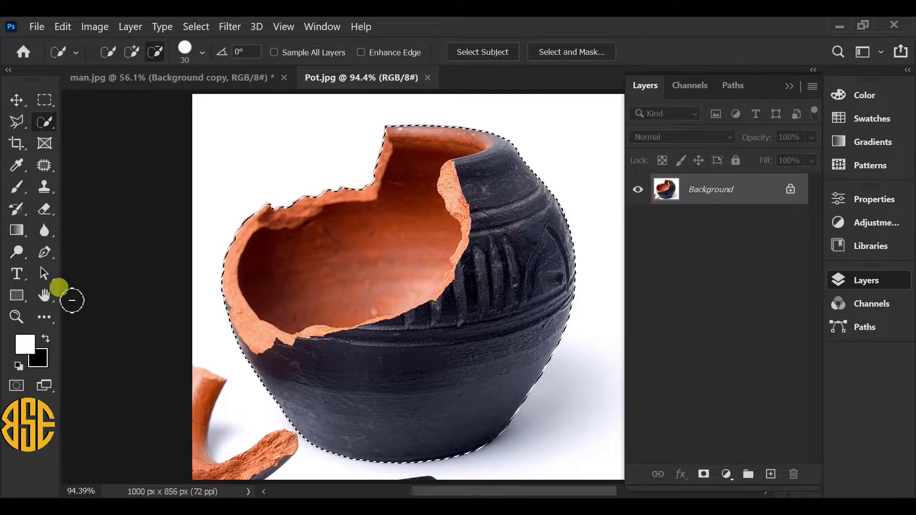
- Drag the selected pot into man.jpg as Layer 1, placing it beside his head
left_click(17, 101)
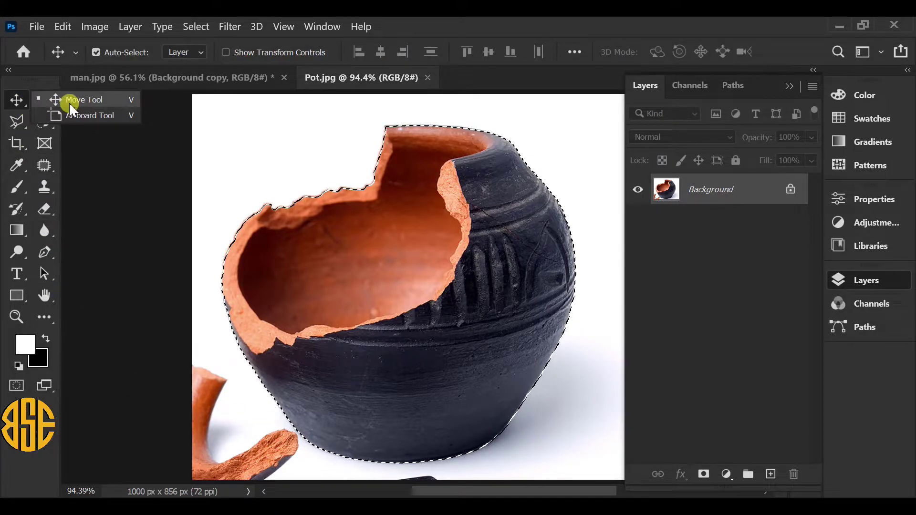
mouse_move(497, 373)
left_mouse_down()
mouse_move(420, 313)
mouse_move(234, 80)
left_mouse_up()
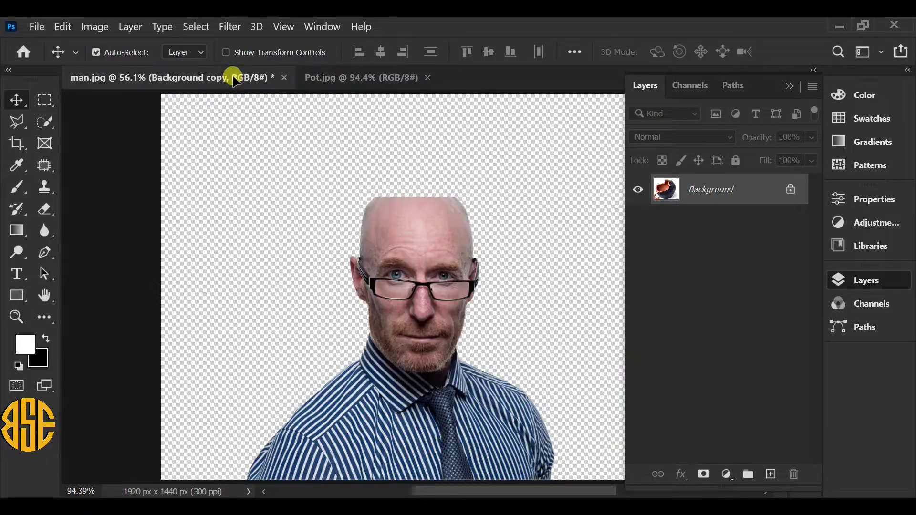
left_click_drag(389, 223, 384, 221)
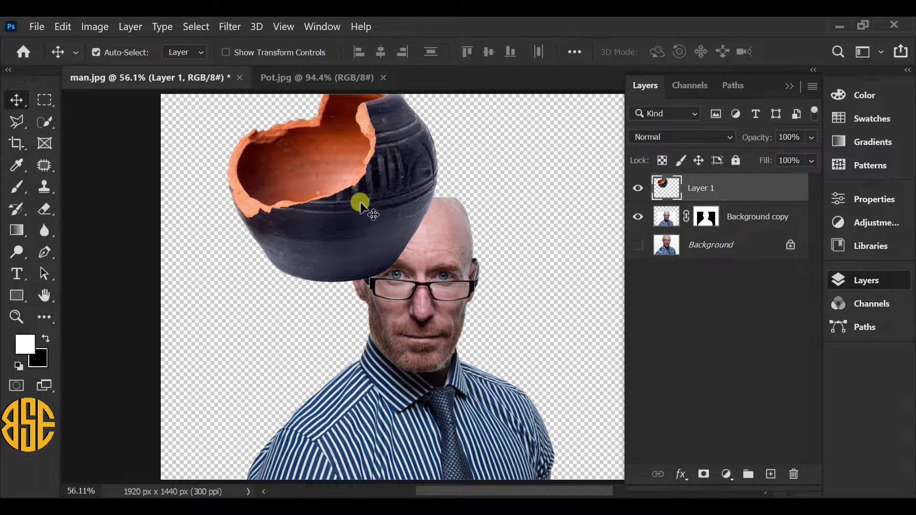
mouse_move(374, 149)
left_mouse_down()
mouse_move(371, 205)
mouse_move(340, 230)
left_mouse_up()
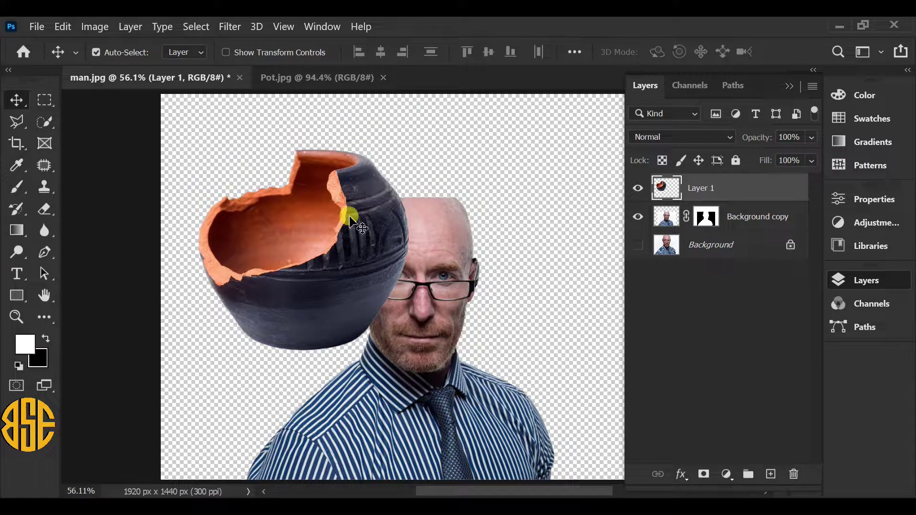
- Free Transform the pot to about 64% and move it over the man's head
left_click(62, 26)
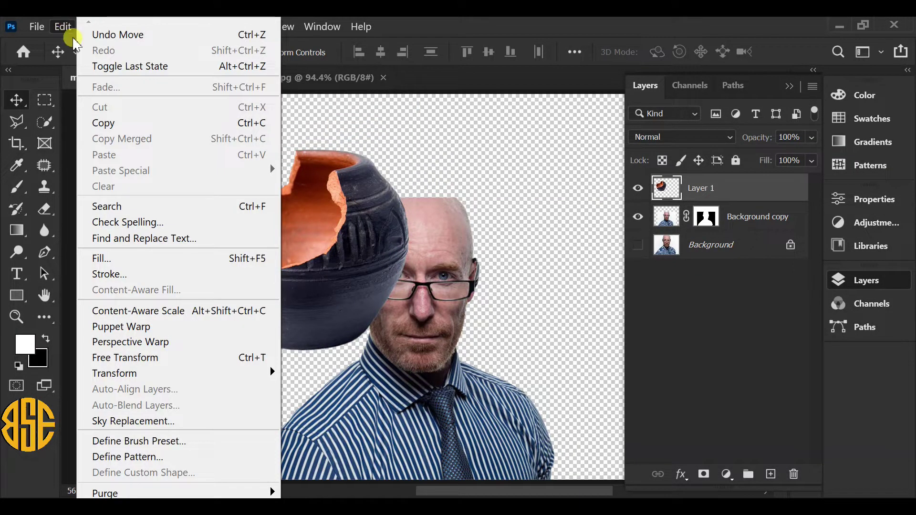
left_click(125, 359)
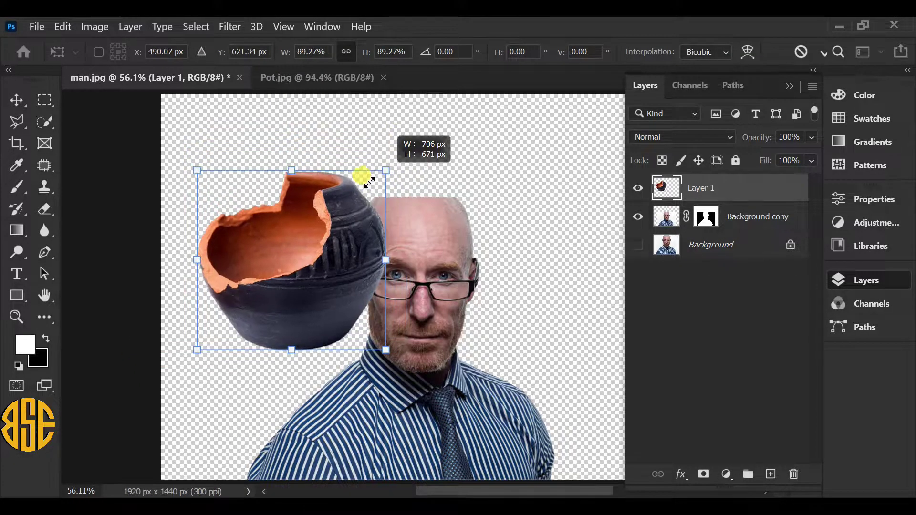
left_click_drag(405, 143, 333, 220)
mouse_move(293, 302)
left_mouse_down()
mouse_move(386, 274)
mouse_move(466, 265)
left_mouse_up()
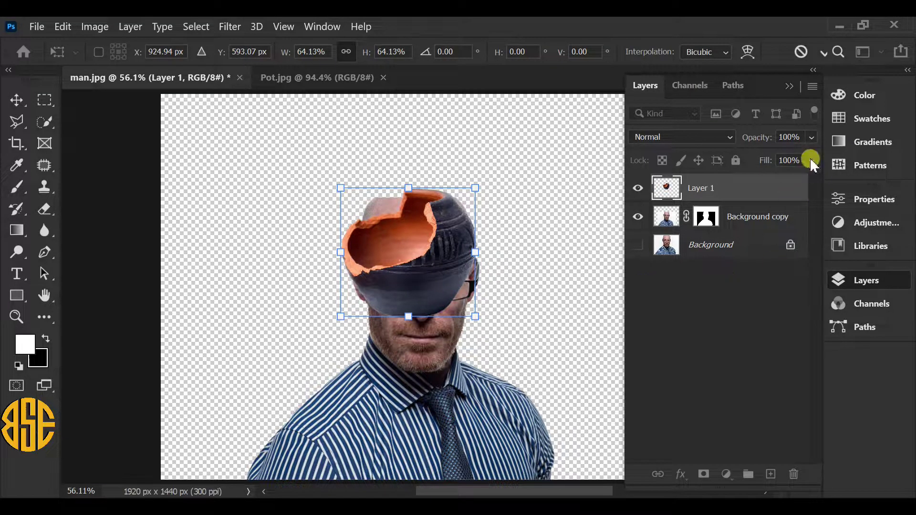
- Set the pot layer to 53% opacity and narrow it to about 55% to fit the scalp
left_click(812, 138)
left_click_drag(783, 154, 774, 155)
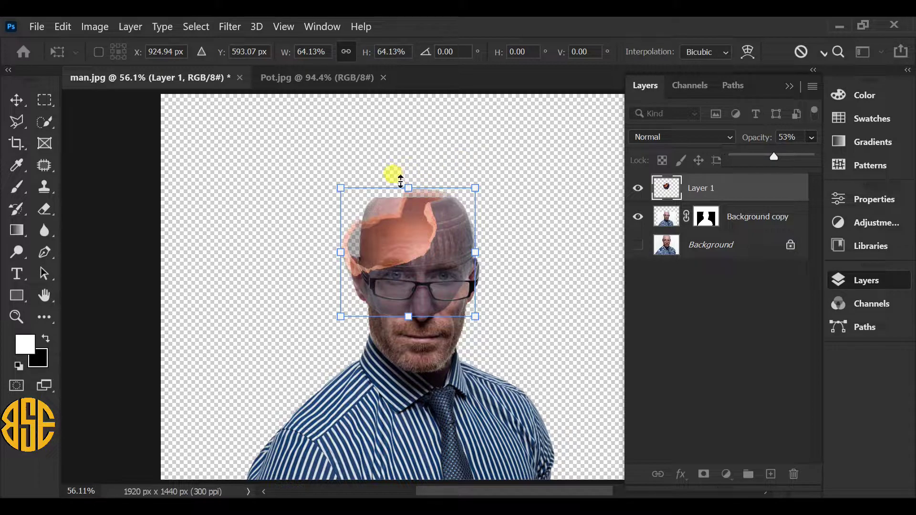
mouse_move(401, 181)
left_mouse_down()
mouse_move(463, 184)
mouse_move(455, 215)
left_mouse_up()
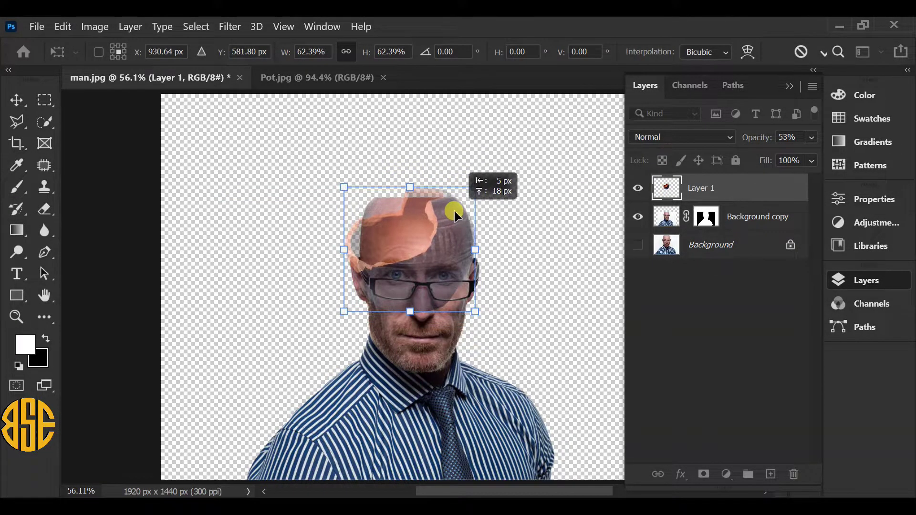
left_click_drag(345, 248, 352, 246)
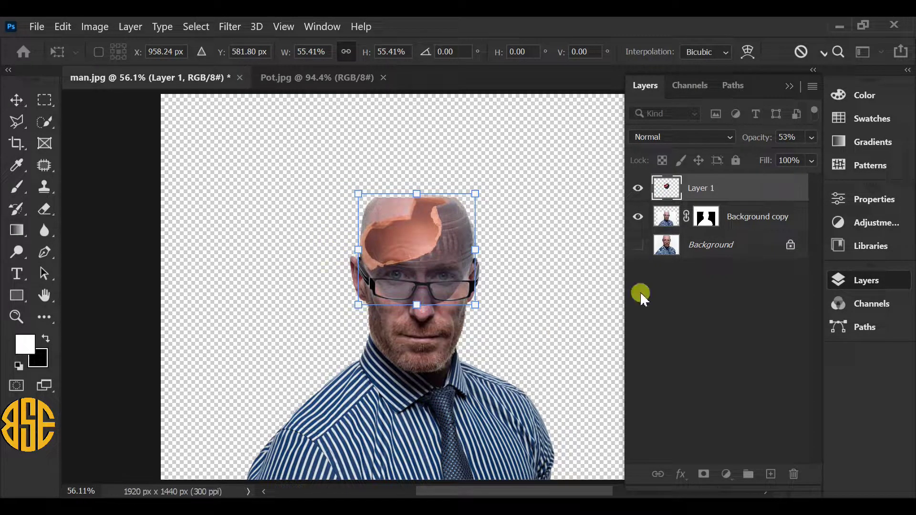
key("Return")
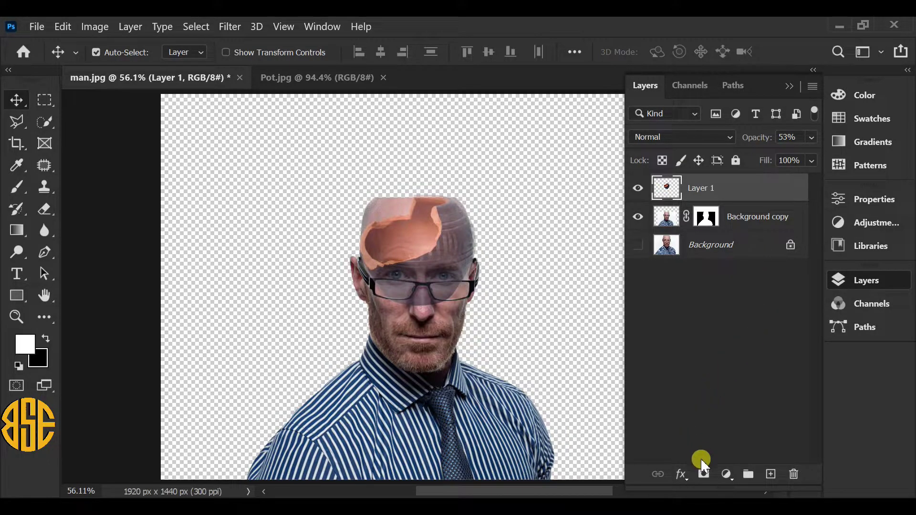
- Add a white layer mask to the pot layer and make black the foreground colour
left_click(703, 475)
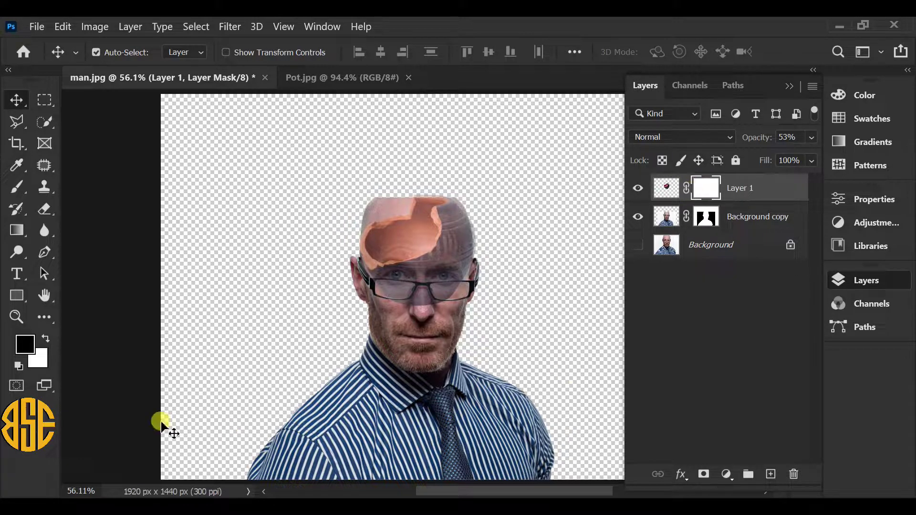
left_click(26, 345)
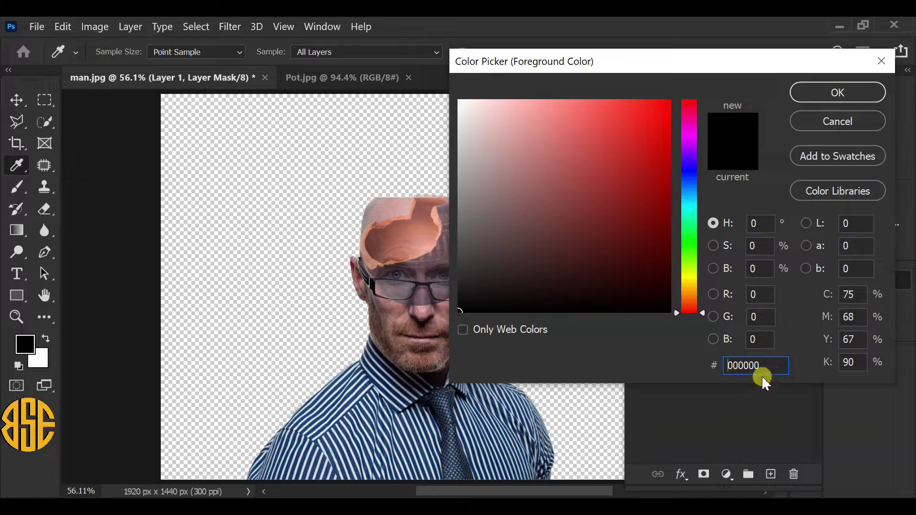
left_click(805, 94)
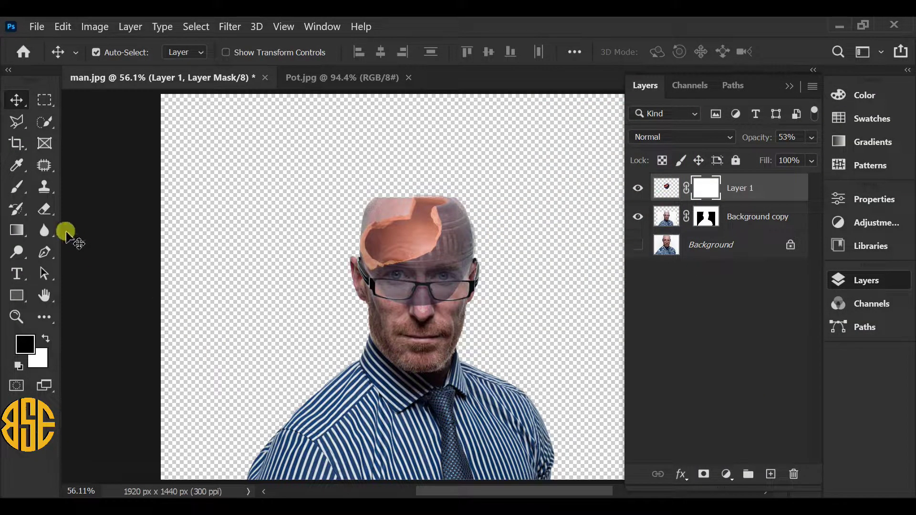
- Set up the Brush Tool with a 105 px Soft Round brush at 0% hardness
left_click(17, 187)
right_click(16, 187)
left_click(63, 186)
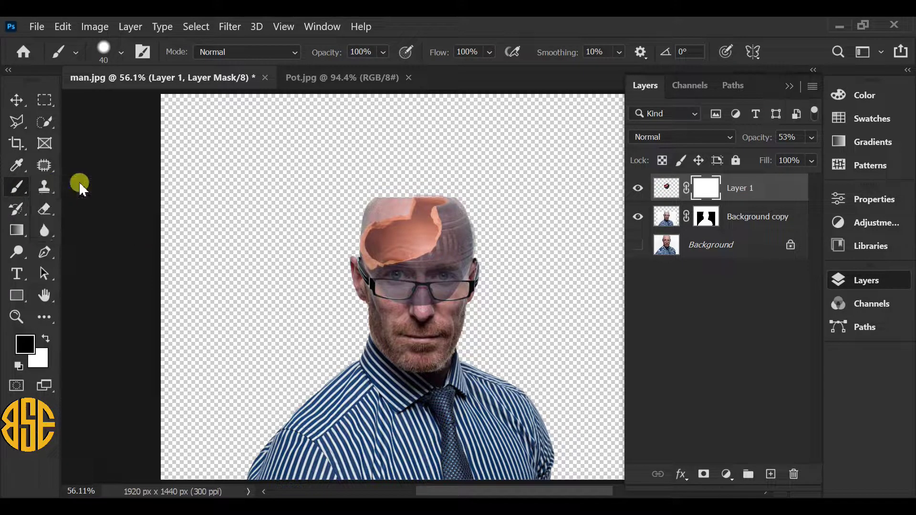
right_click(270, 207)
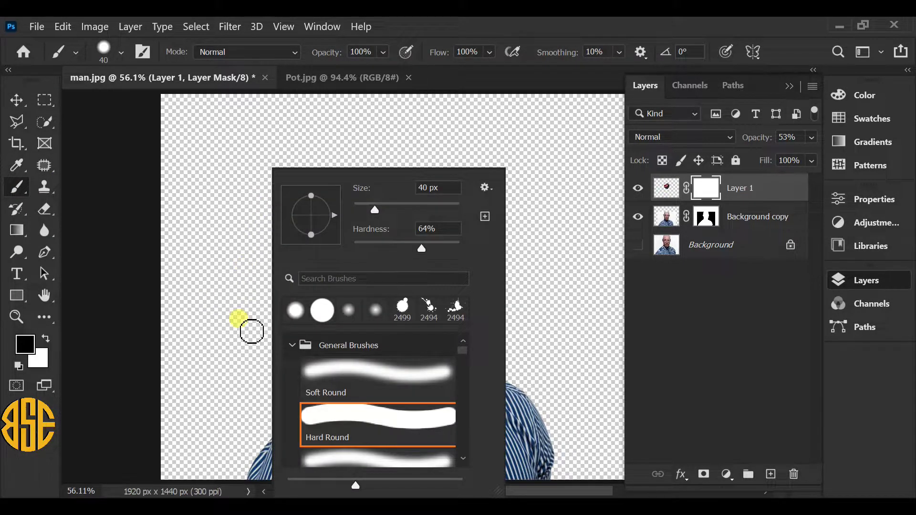
left_click(346, 373)
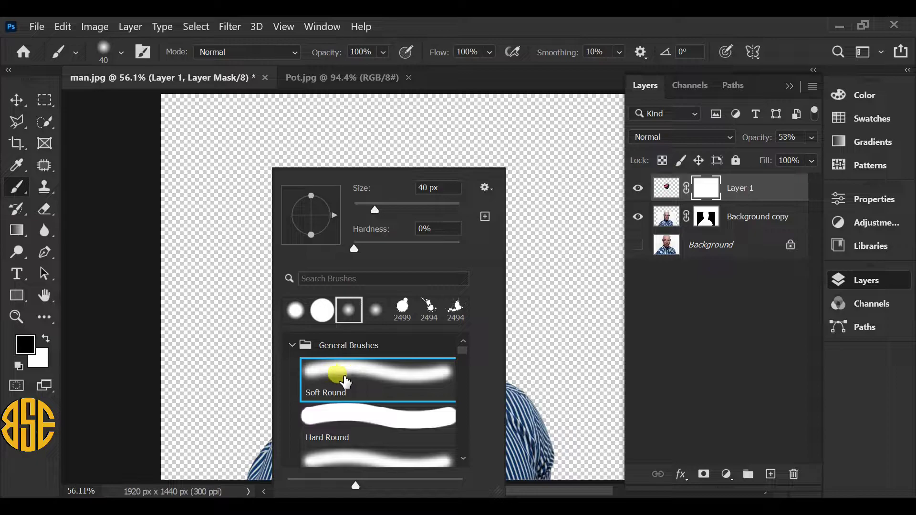
left_click_drag(375, 209, 409, 211)
left_click(428, 188)
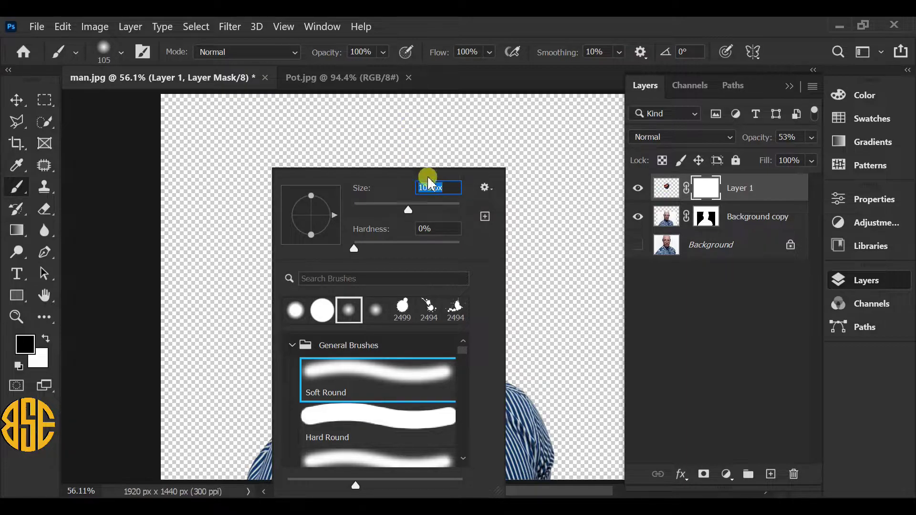
left_click(435, 191)
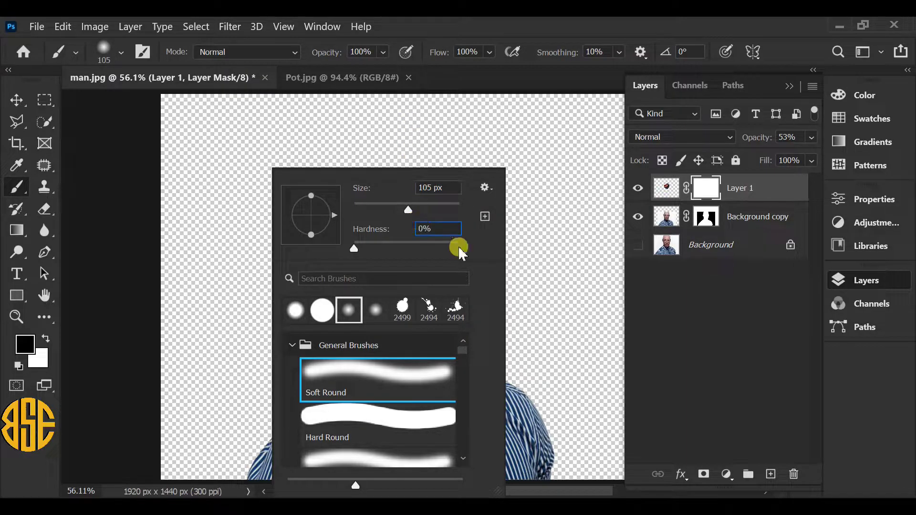
key("Return")
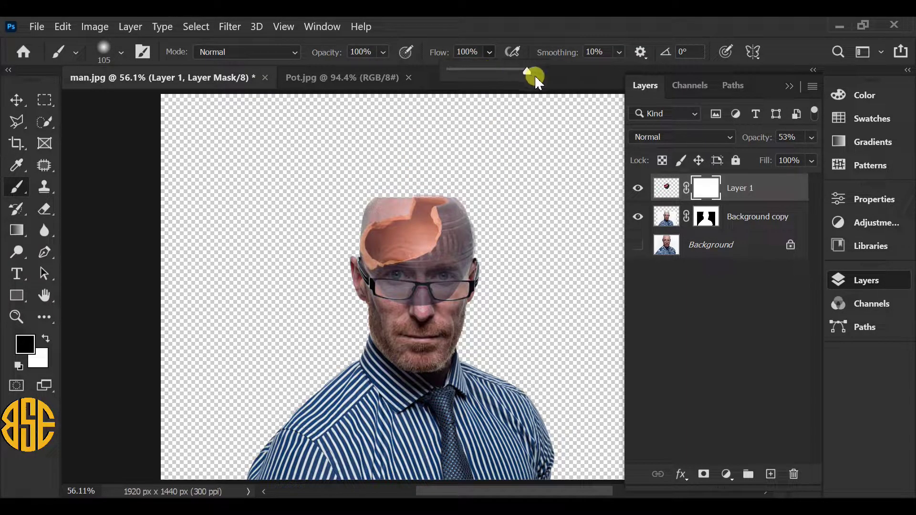
- Paint black on the pot's mask to hide the pot over the forehead, eyes and scalp
left_click(383, 55)
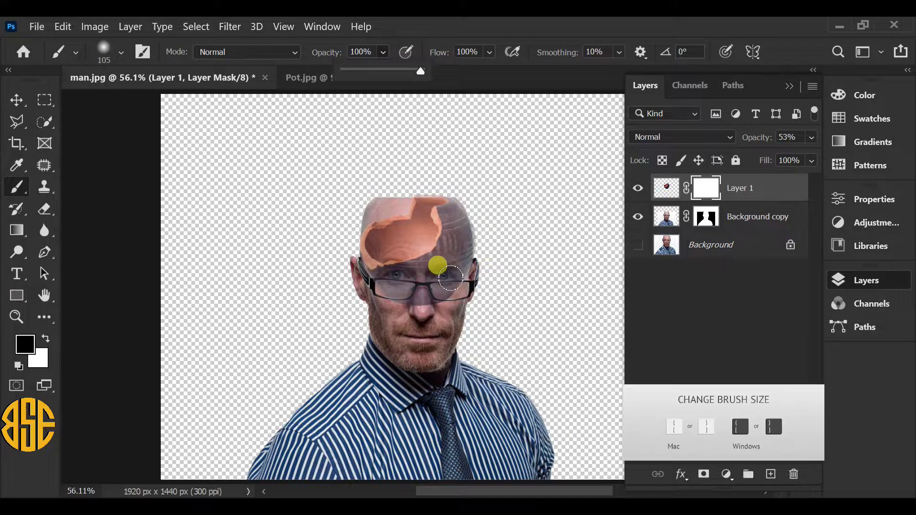
left_click(435, 265)
left_click_drag(420, 271, 464, 221)
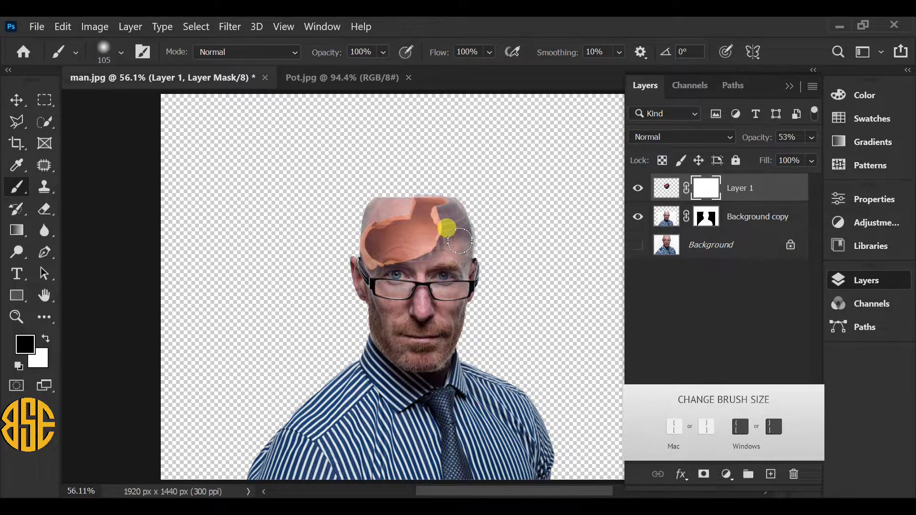
mouse_move(459, 218)
left_mouse_down()
mouse_move(454, 279)
mouse_move(397, 274)
mouse_move(417, 270)
mouse_move(434, 321)
left_mouse_up()
key("bracketright")
key("bracketright")
key("bracketright")
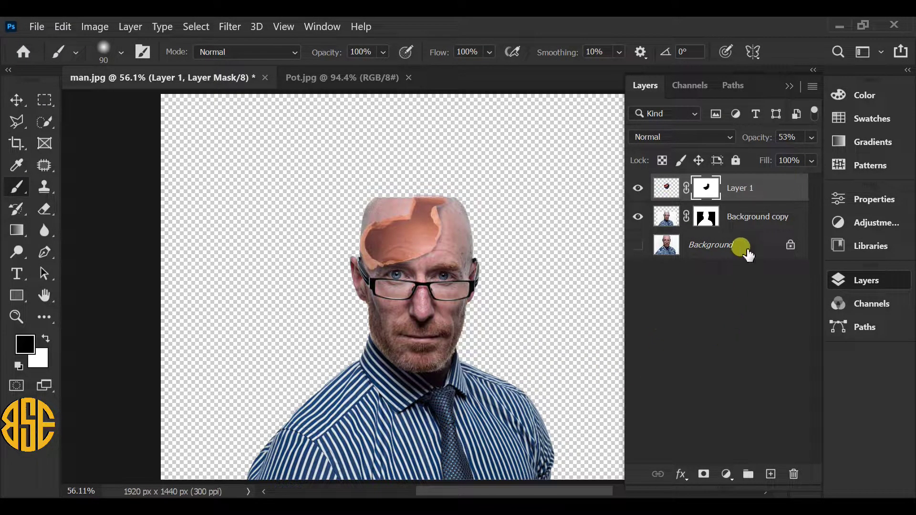
- Return Layer 1's pot opacity to 100%
left_click(751, 184)
left_click(811, 137)
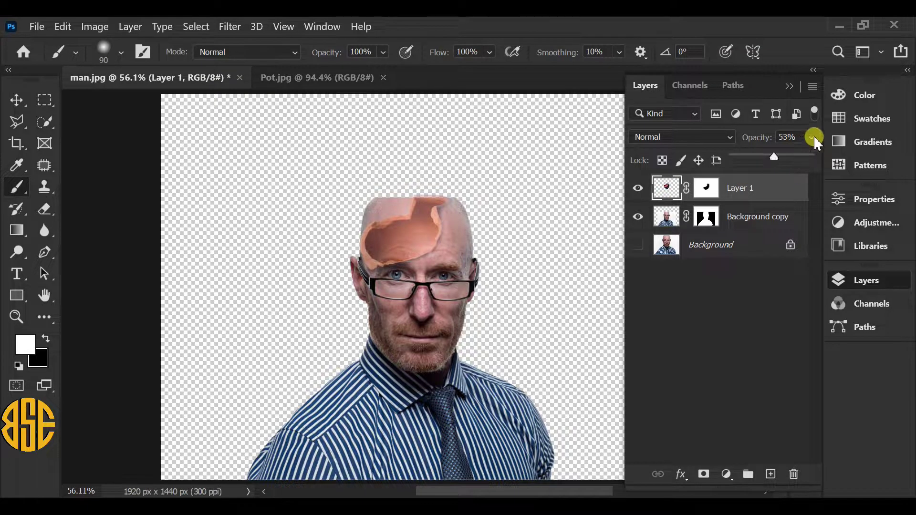
left_click_drag(775, 156, 813, 163)
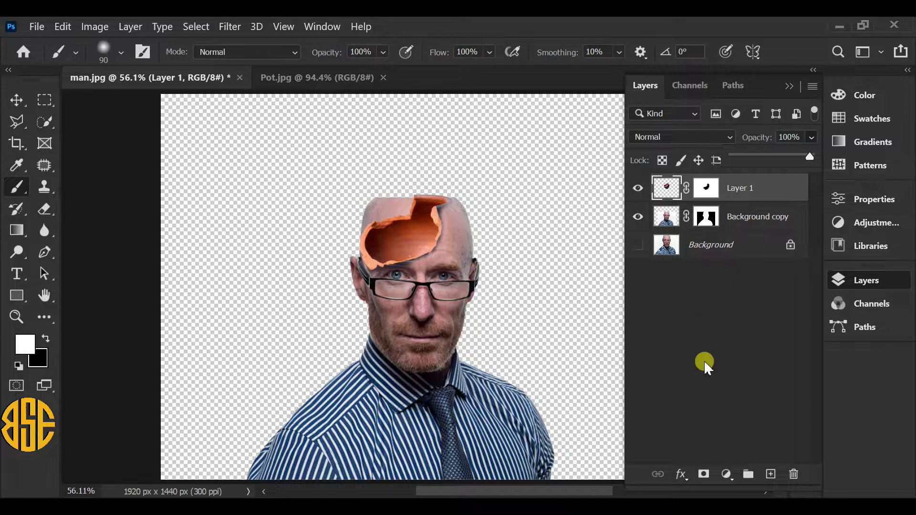
left_click(63, 26)
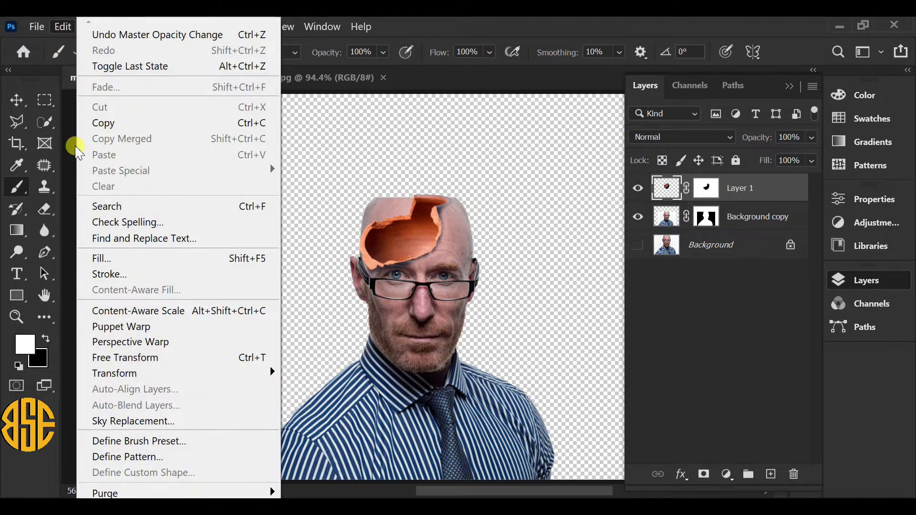
- Free-transform the pot layer, enlarging it to about 101.25% over the scalp
left_click(98, 358)
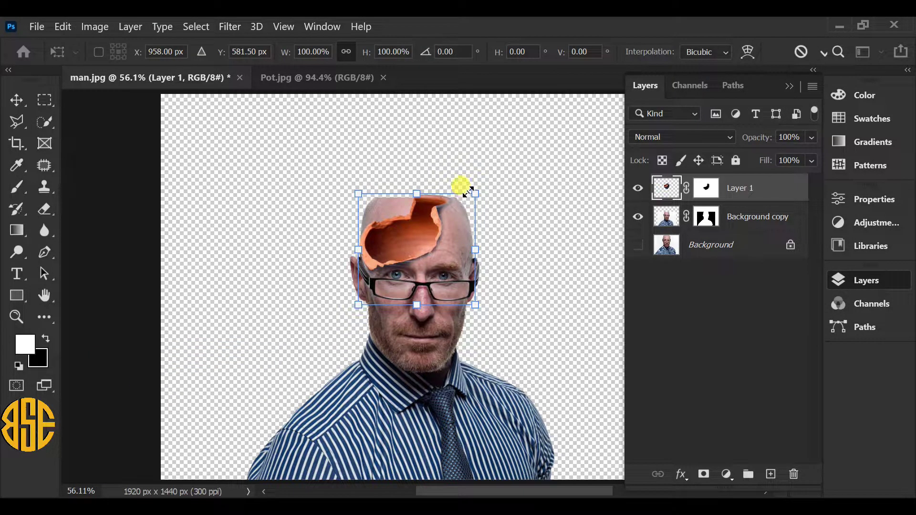
left_click_drag(472, 187, 472, 187)
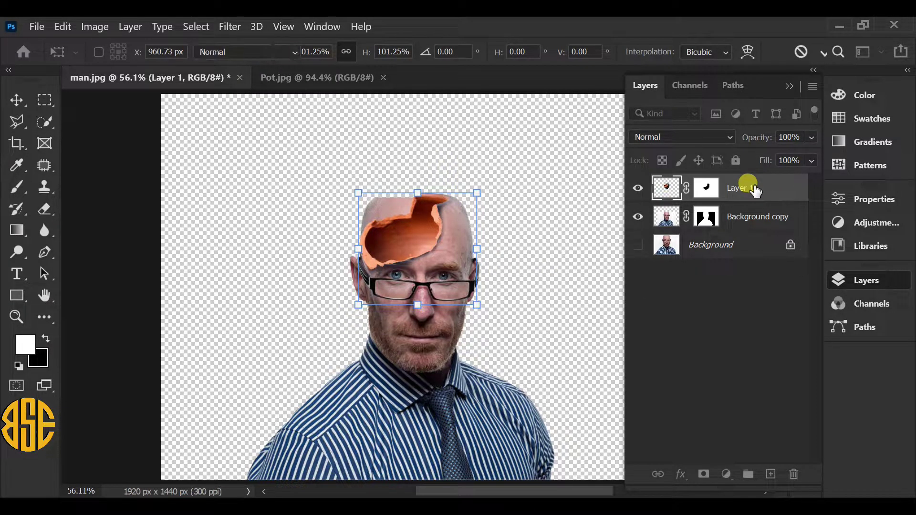
key("Return")
key("b")
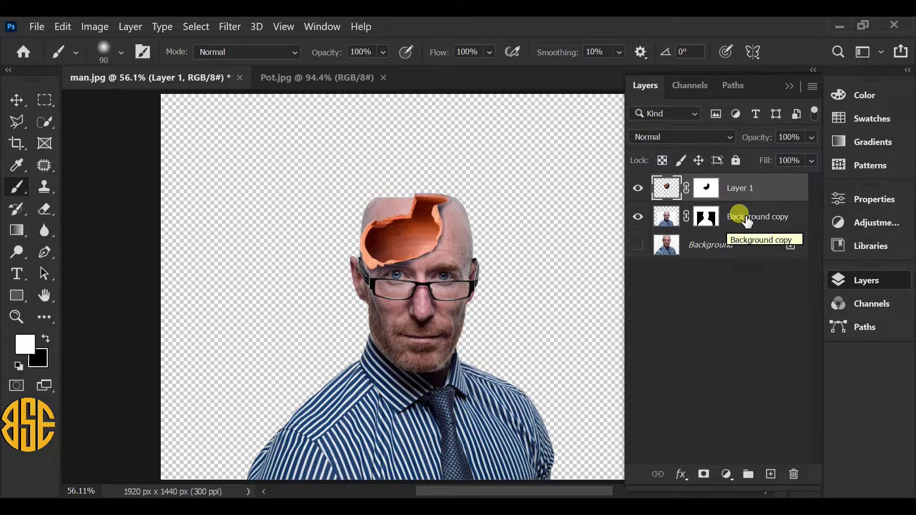
left_click(743, 219)
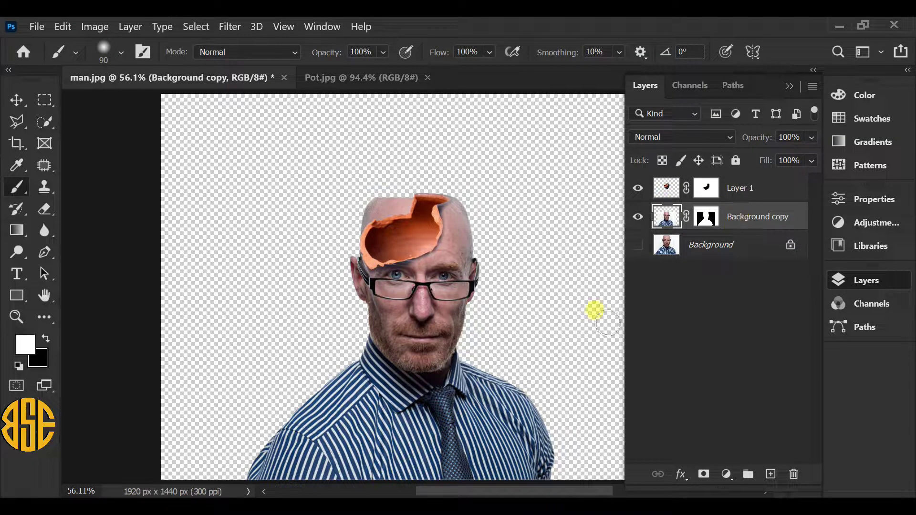
- Erase the scalp above the pot's rim on Background copy with a 200 px Hard Round eraser
right_click(46, 210)
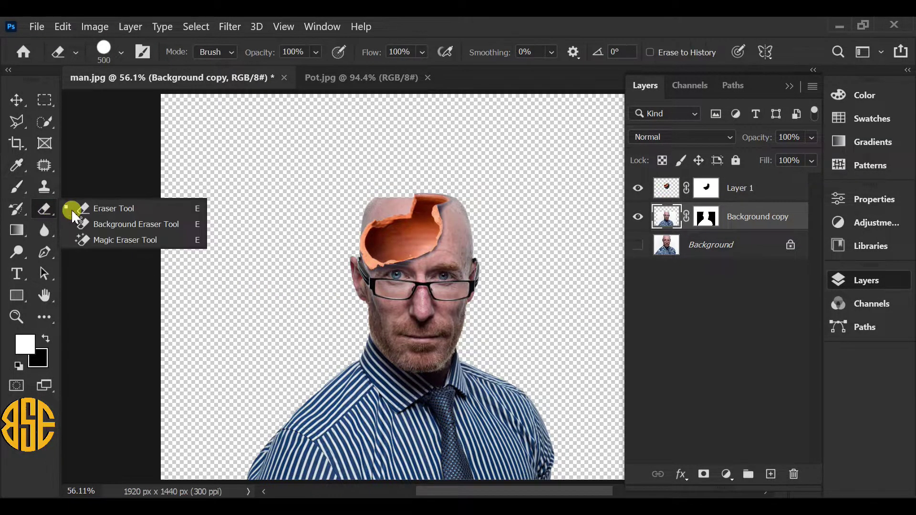
left_click(92, 205)
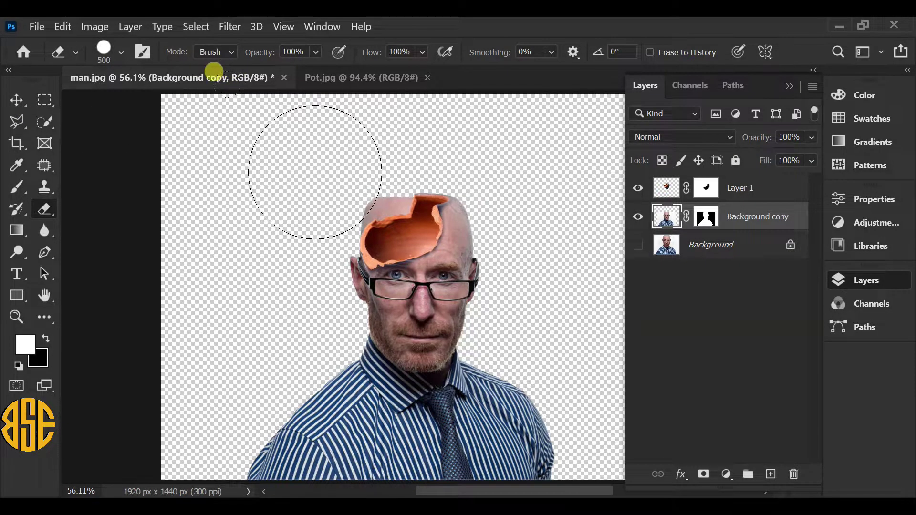
key("bracketleft")
key("bracketleft")
key("bracketleft")
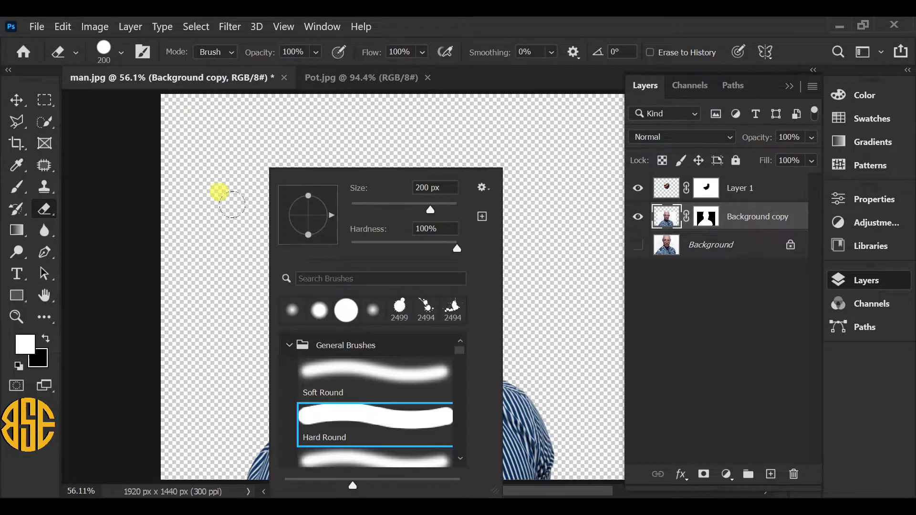
double_click(361, 412)
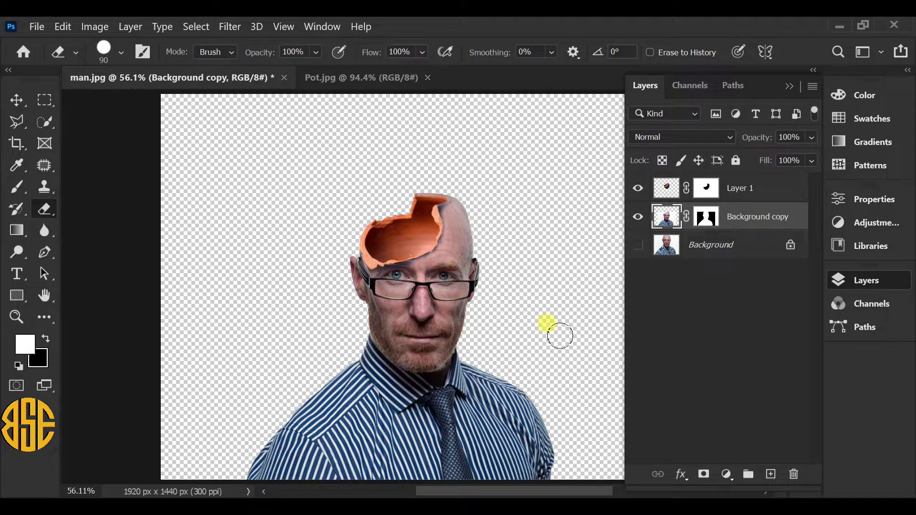
left_click(701, 194)
- Set up a black Soft Round brush at 100% flow for Layer 1's mask
key("x")
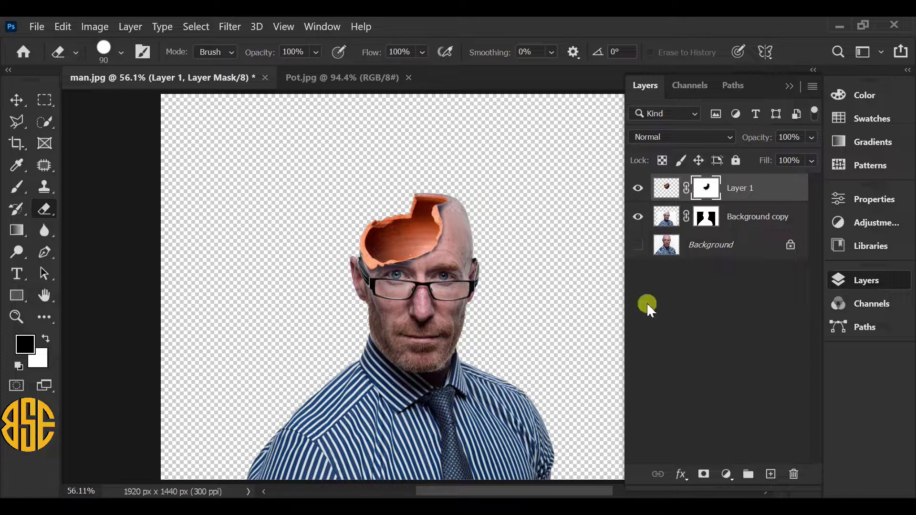
left_click(45, 340)
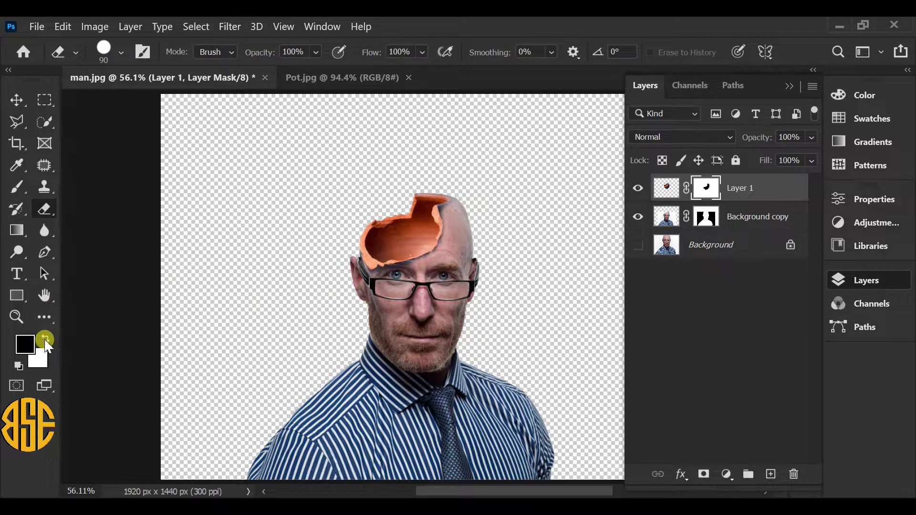
left_click(16, 186)
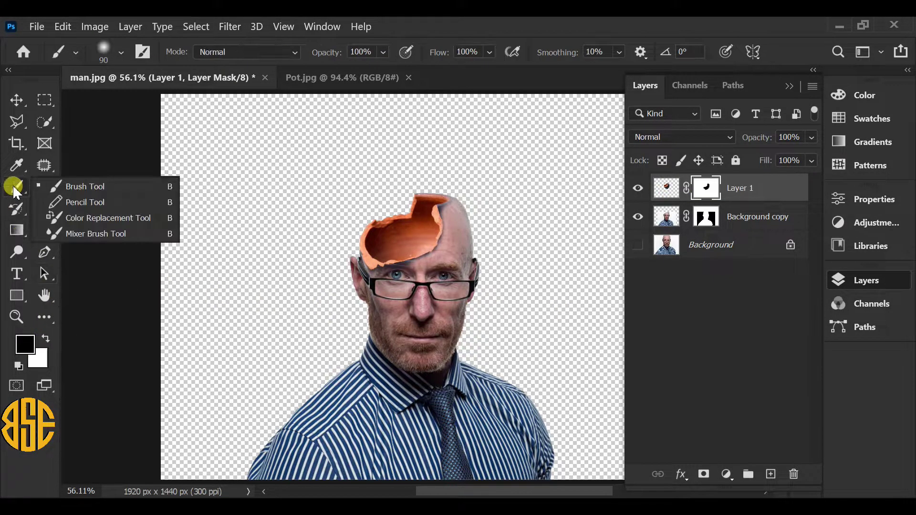
left_click(80, 188)
right_click(209, 251)
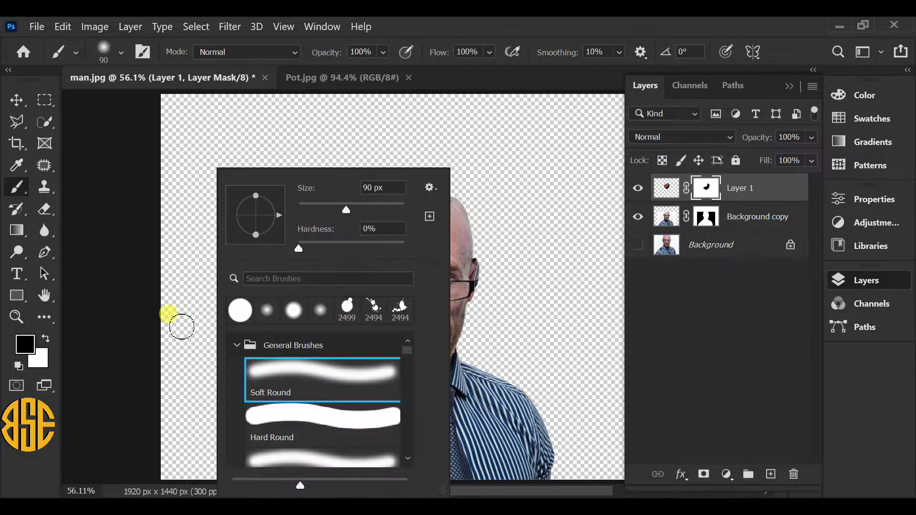
left_click(304, 369)
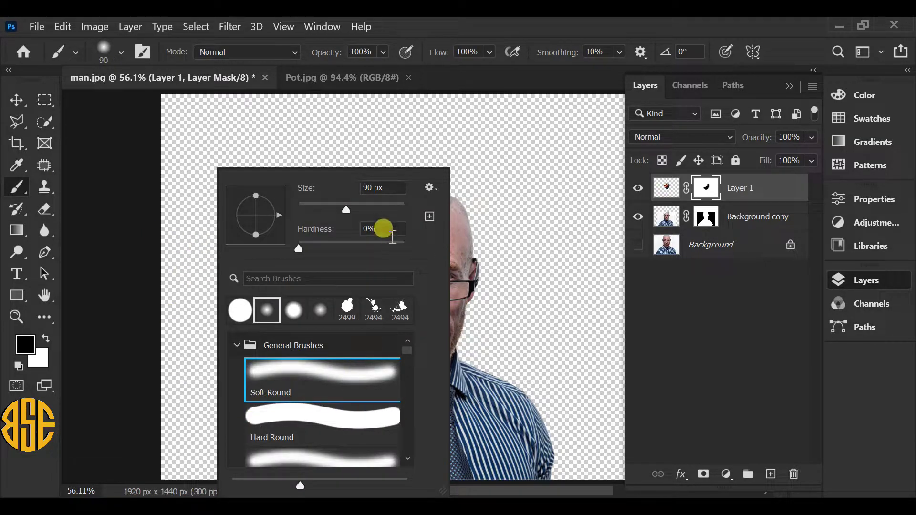
left_click(491, 50)
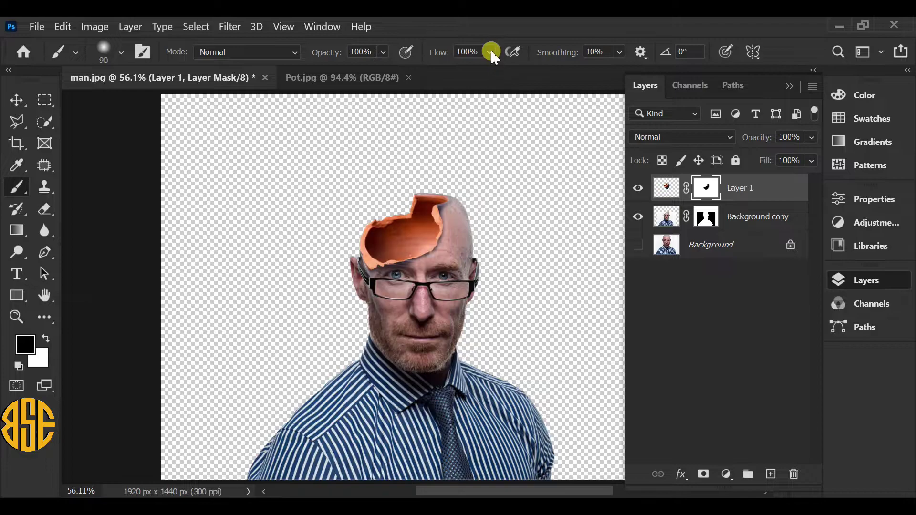
left_click_drag(501, 72, 532, 69)
left_click(383, 52)
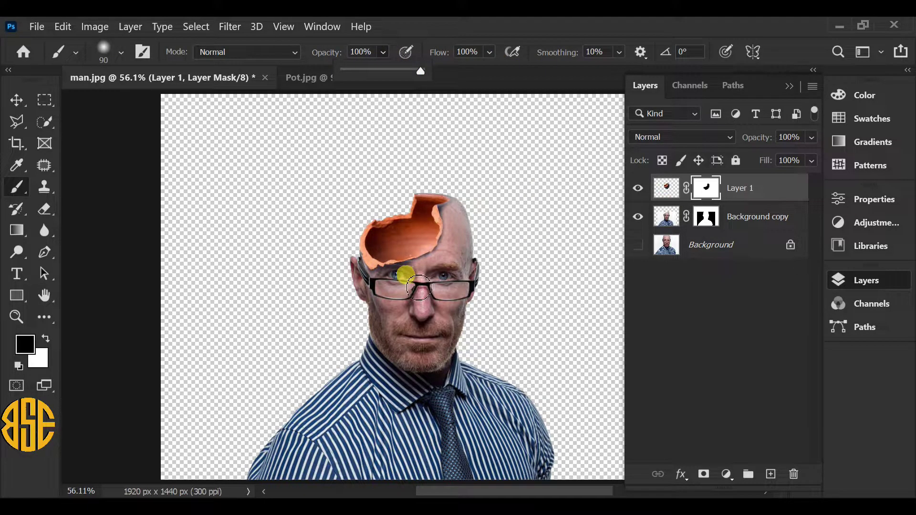
- Mask out the pot's right edge with a 50 px brush and zoom in on the rim
key("bracketleft")
key("bracketleft")
key("bracketleft")
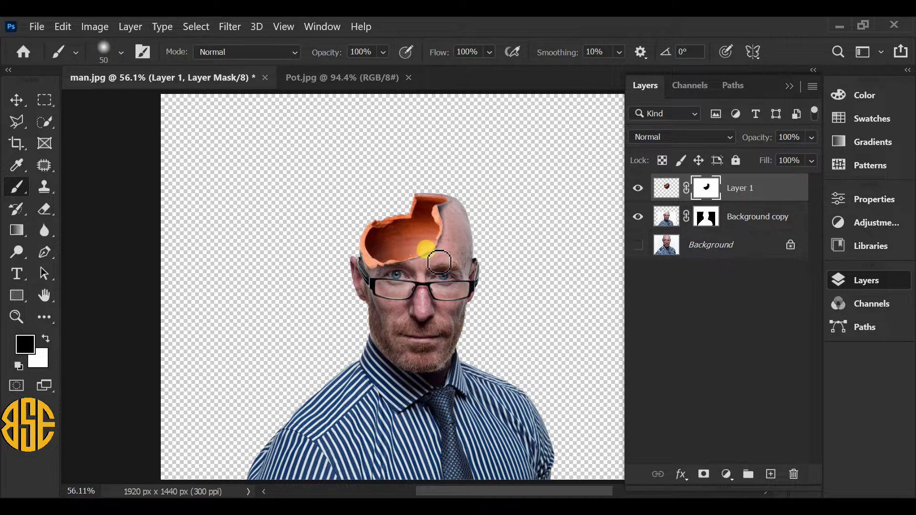
mouse_move(446, 255)
left_mouse_down()
mouse_move(450, 211)
mouse_move(459, 239)
left_mouse_up()
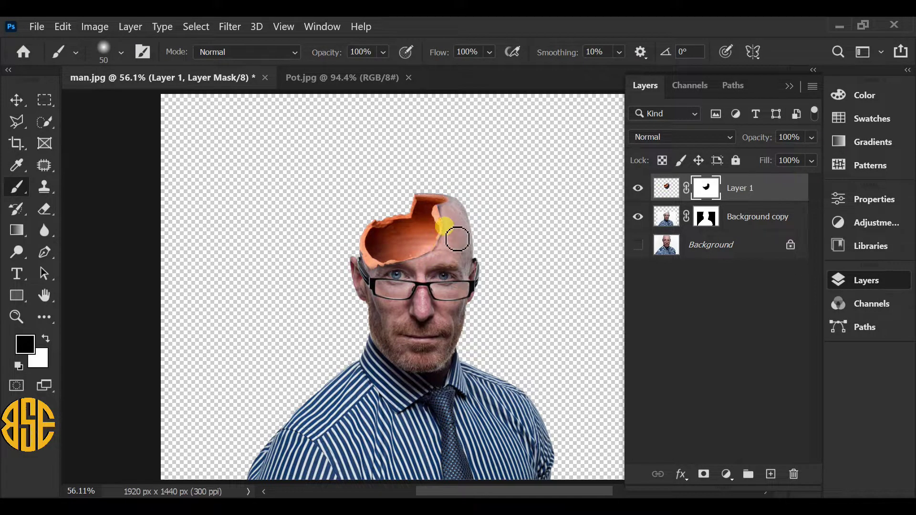
left_click(16, 317)
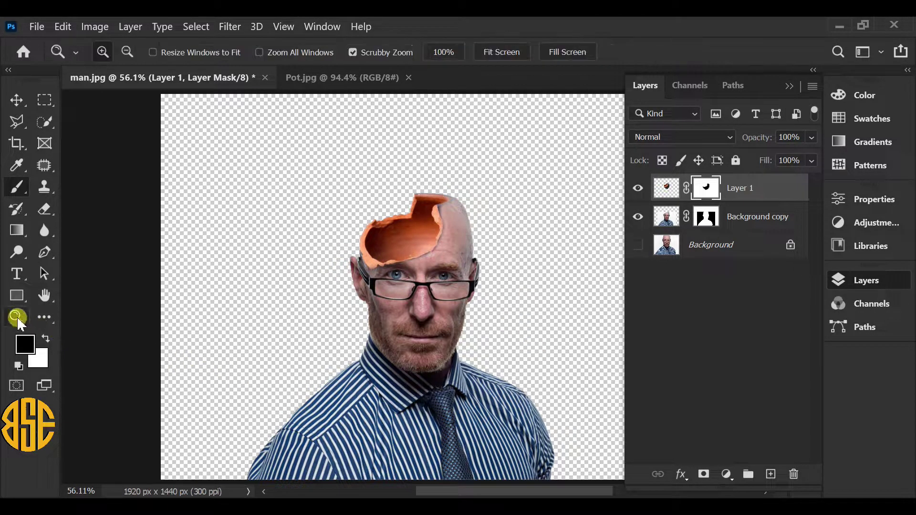
mouse_move(374, 255)
left_mouse_down()
mouse_move(423, 196)
mouse_move(449, 216)
left_mouse_up()
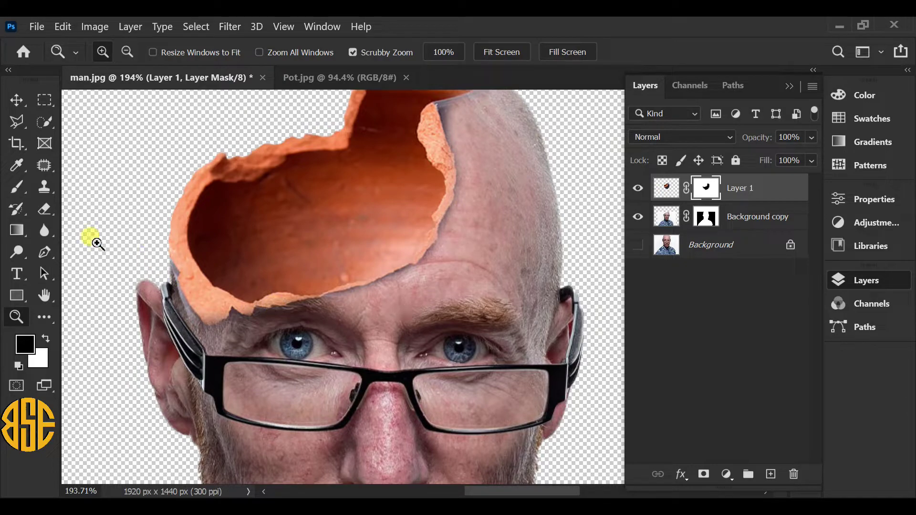
left_click(21, 189)
left_click(53, 187)
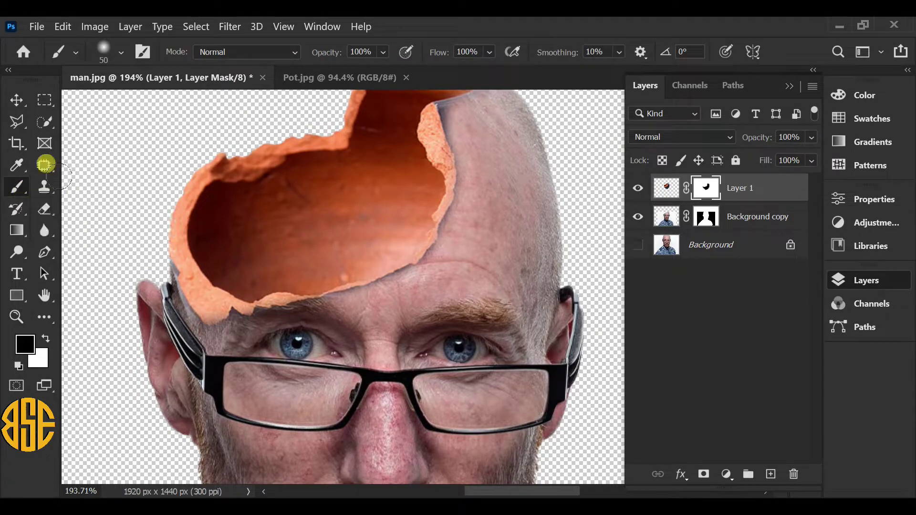
- Blend the rim along the forehead with a 20 px brush, then fit the image on screen
key("bracketleft")
key("bracketleft")
key("bracketleft")
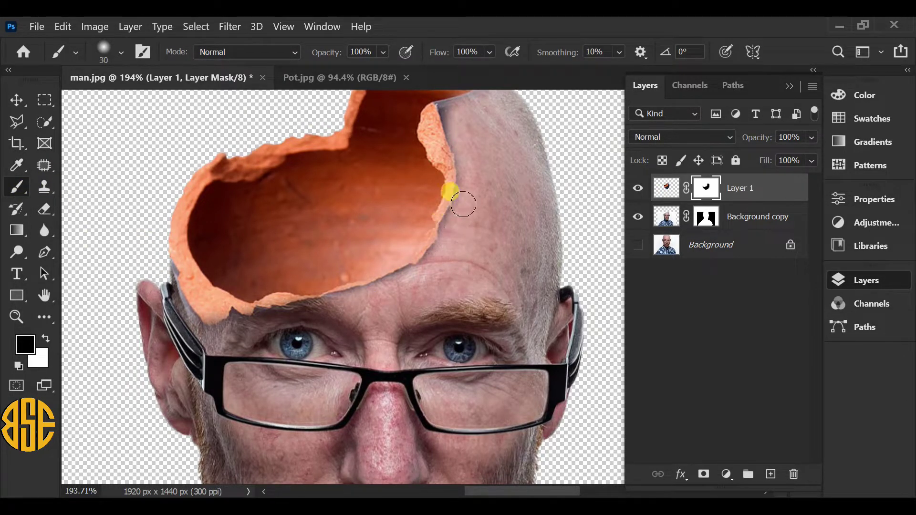
mouse_move(463, 205)
left_mouse_down()
mouse_move(211, 337)
mouse_move(344, 317)
left_mouse_up()
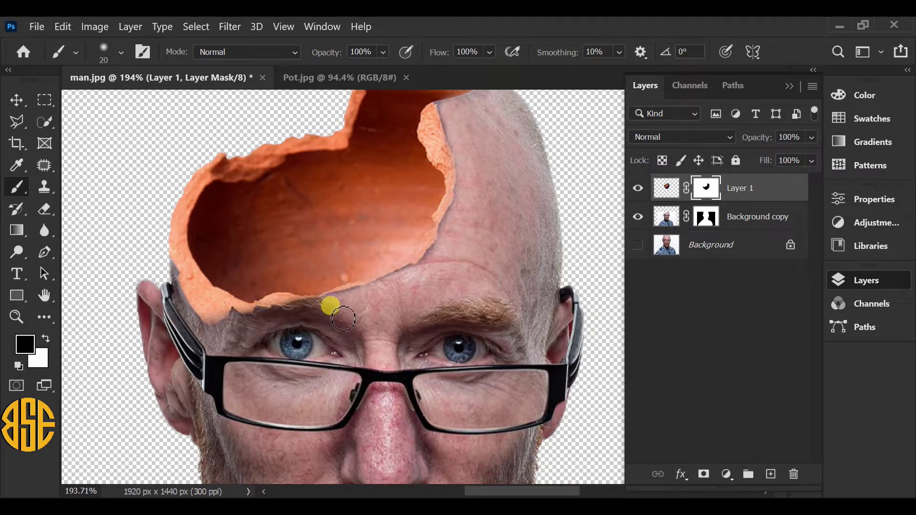
left_click(16, 317)
right_click(242, 336)
left_click(281, 346)
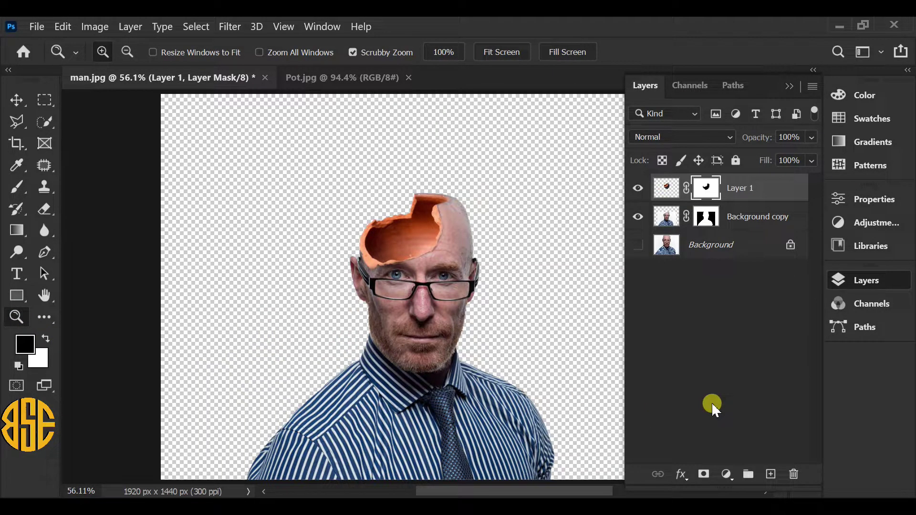
- Burn Layer 1's pot interior near the left rim using Midtones at 50% exposure
left_click(664, 189)
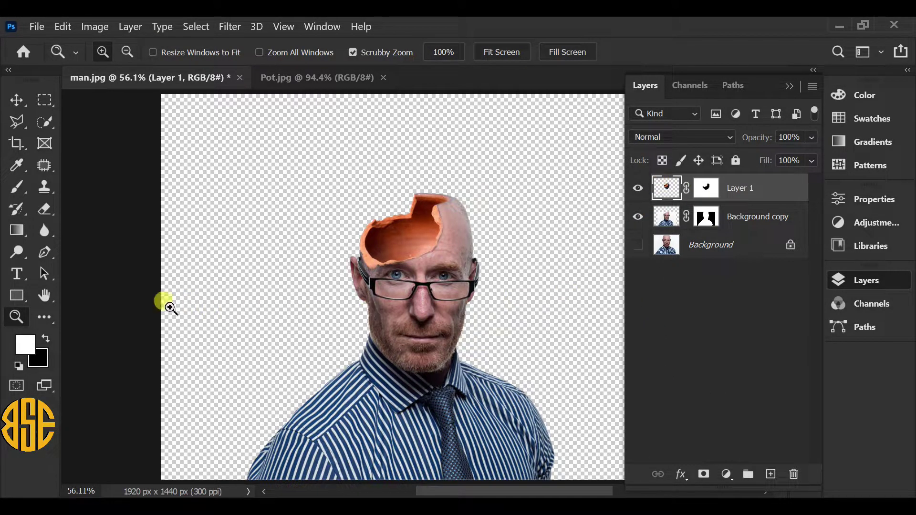
left_click(17, 251)
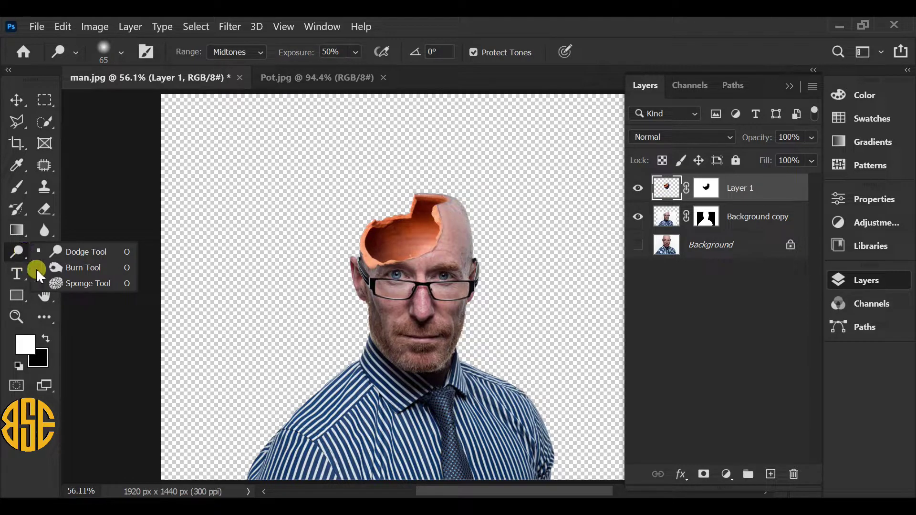
left_click(78, 269)
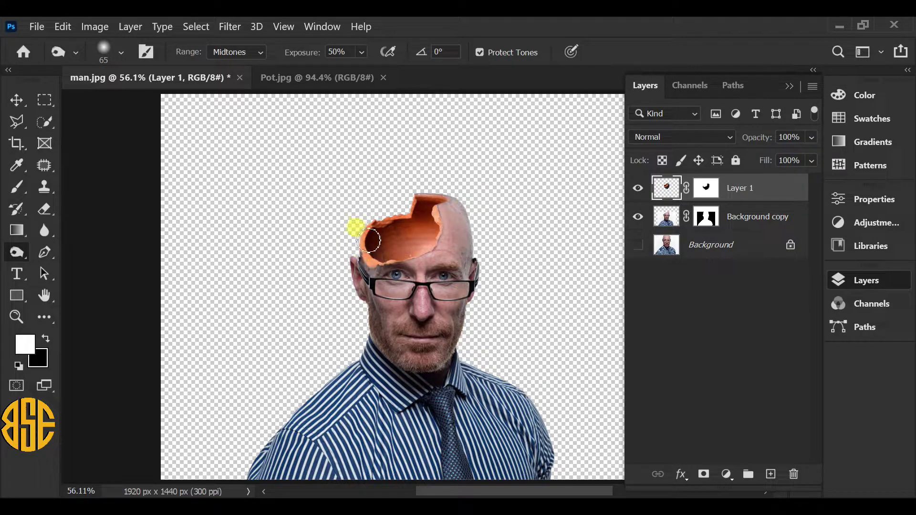
mouse_move(374, 259)
left_mouse_down()
mouse_move(430, 227)
mouse_move(416, 214)
mouse_move(436, 216)
mouse_move(365, 228)
left_mouse_up()
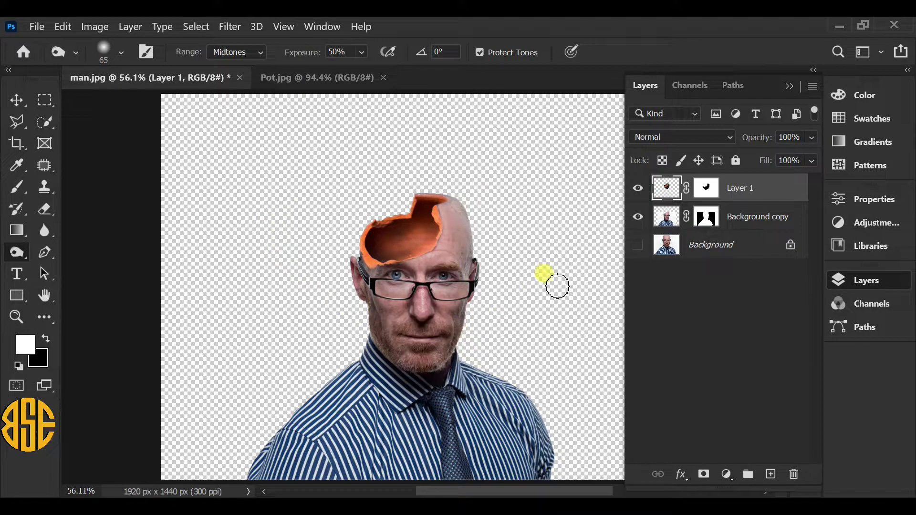
left_click(743, 190)
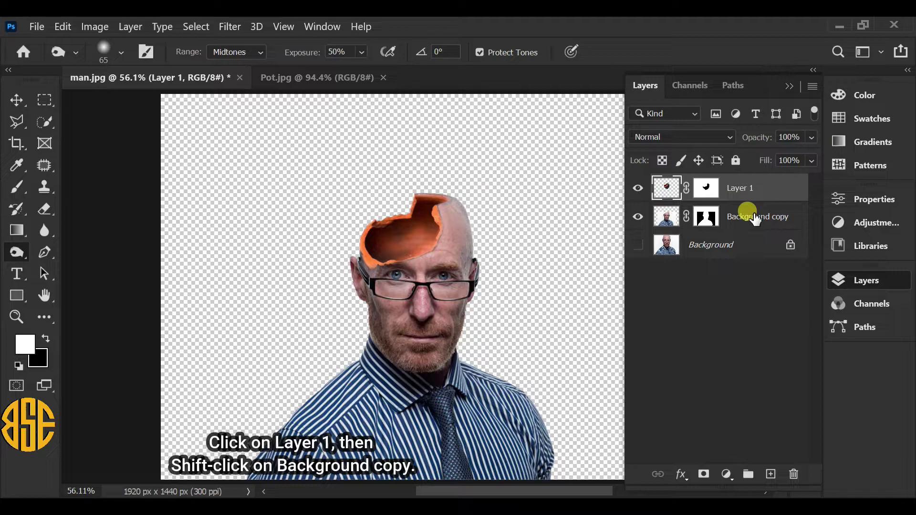
- Select the pot and man layers and free-transform them together to about 124%
left_click_drag(754, 219, 83, 87)
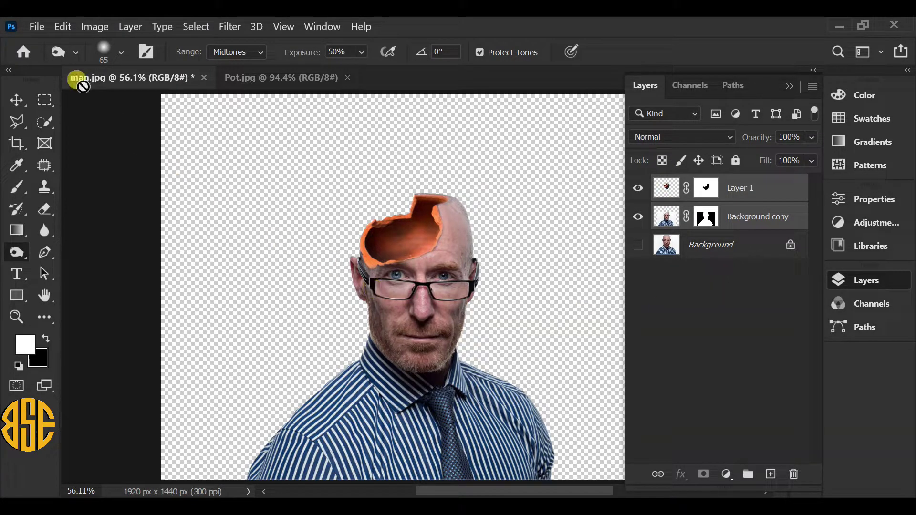
left_click(63, 26)
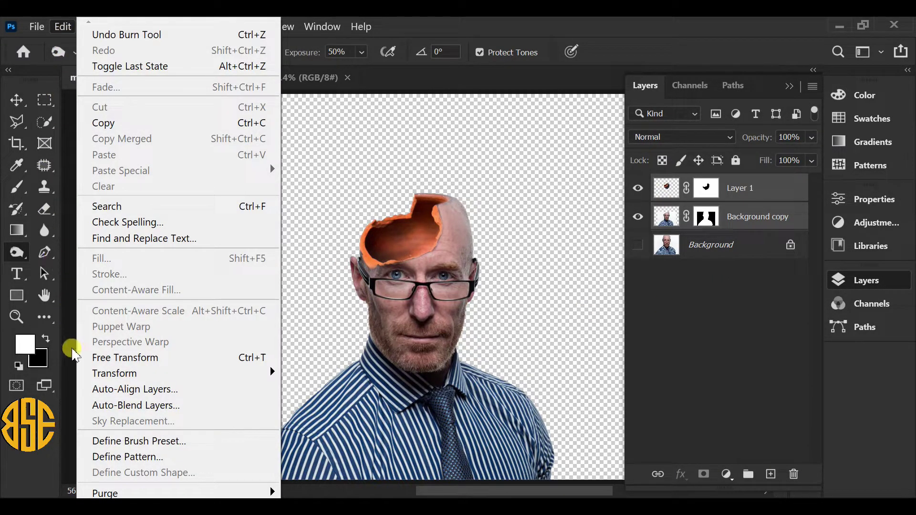
left_click(125, 358)
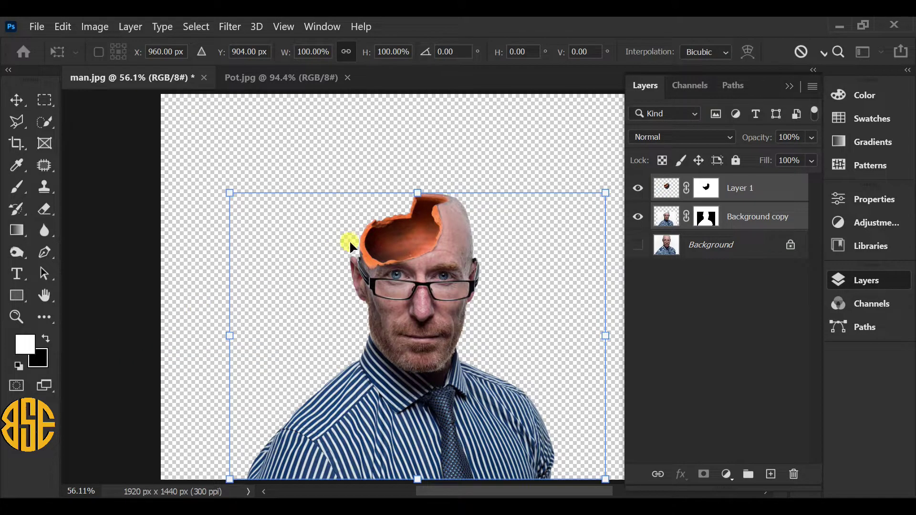
left_click_drag(417, 192, 435, 113)
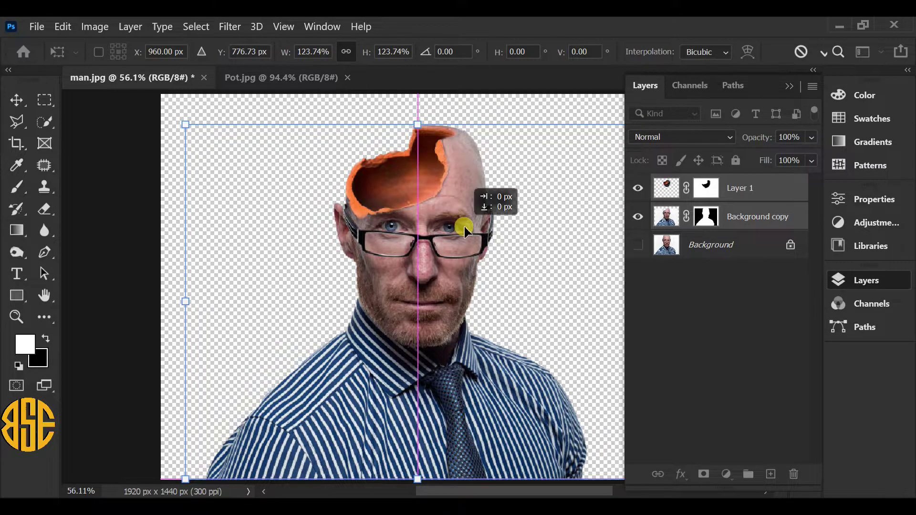
left_click_drag(459, 215, 463, 225)
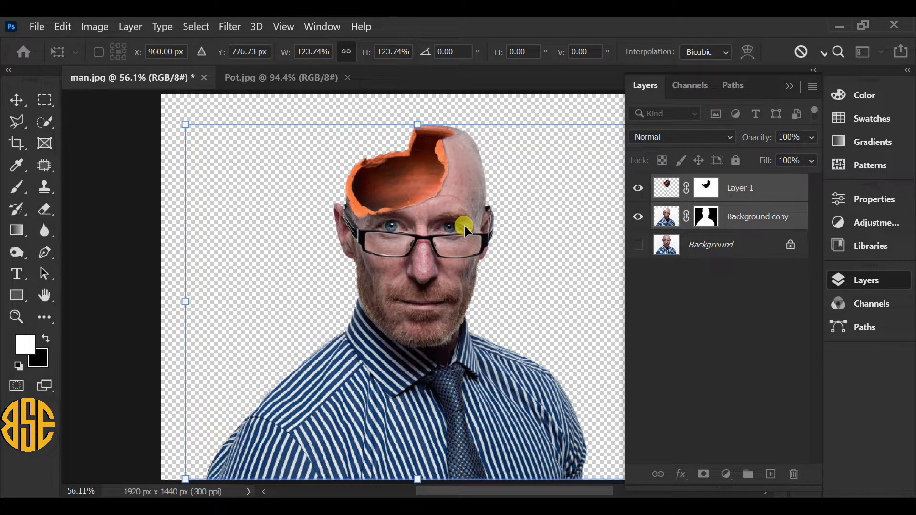
- Apply the enlargement and add a new empty Layer 2 above Background
key("Return")
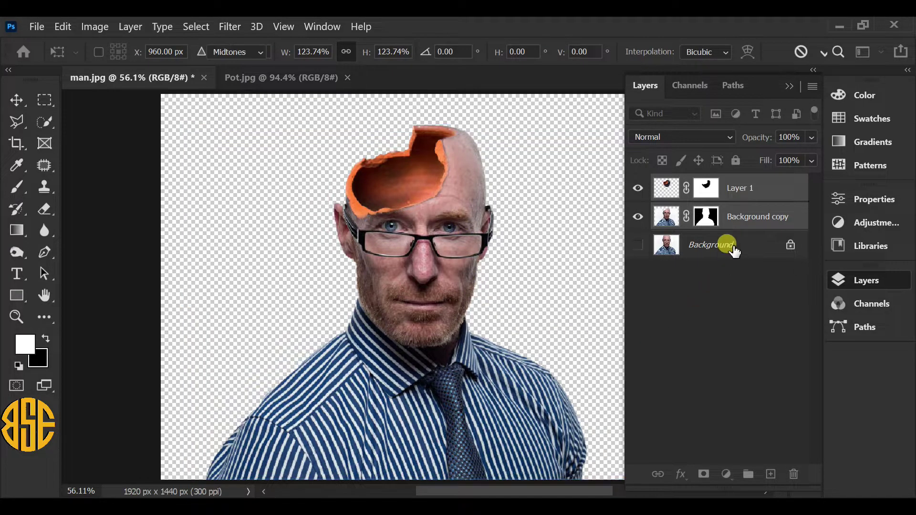
left_click(723, 245)
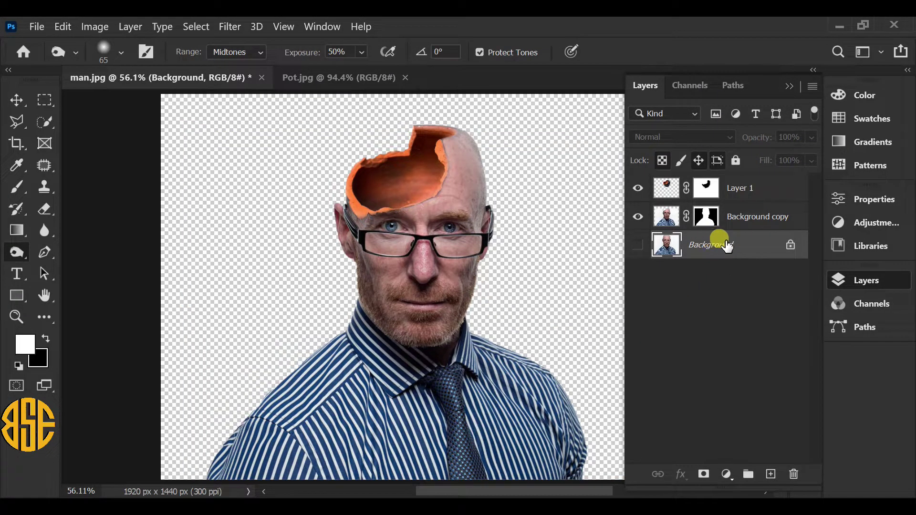
key("g")
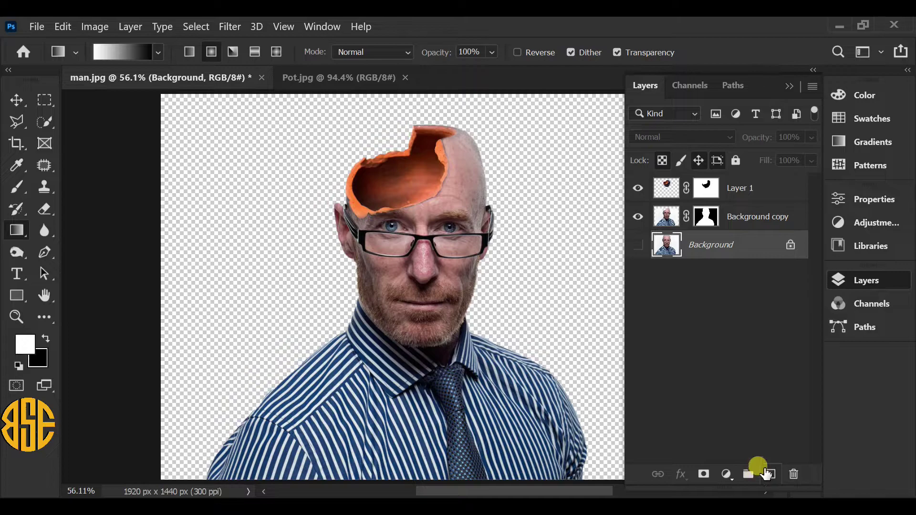
left_click(770, 474)
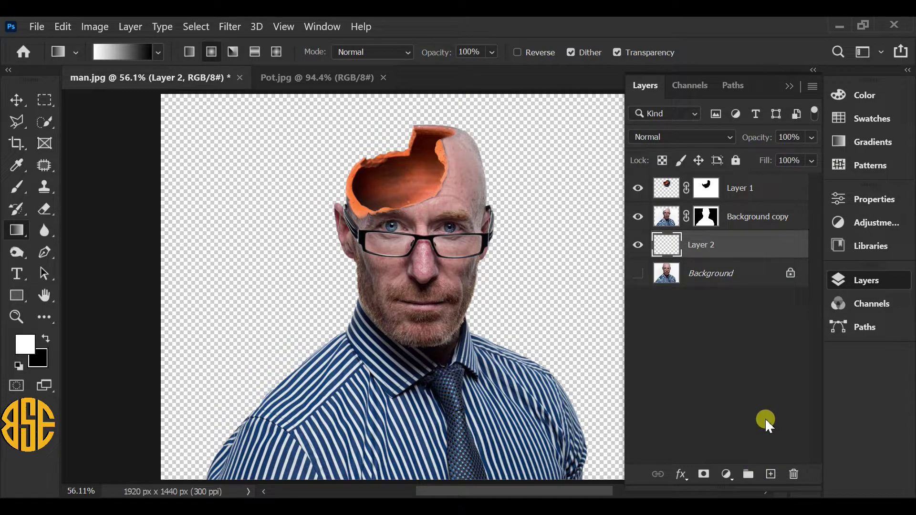
- Fill Layer 2 with White at Normal mode and 100% opacity
left_click(63, 26)
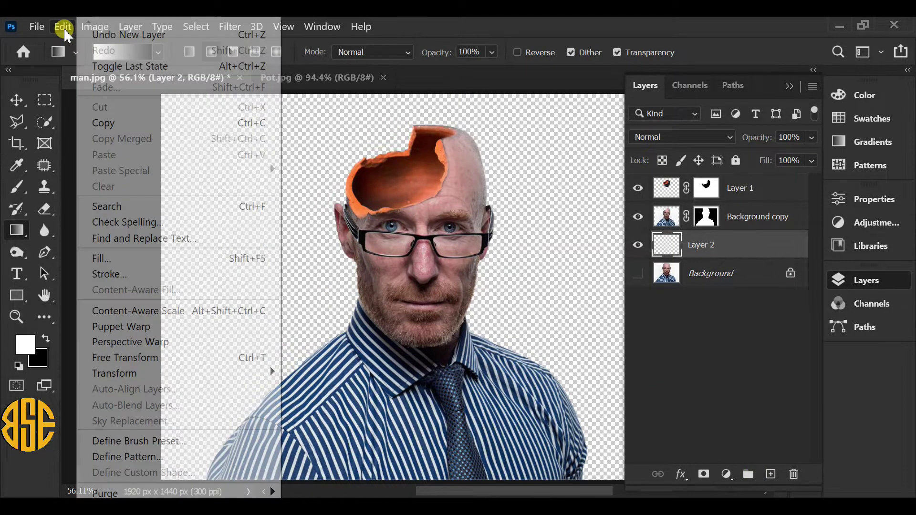
left_click(148, 258)
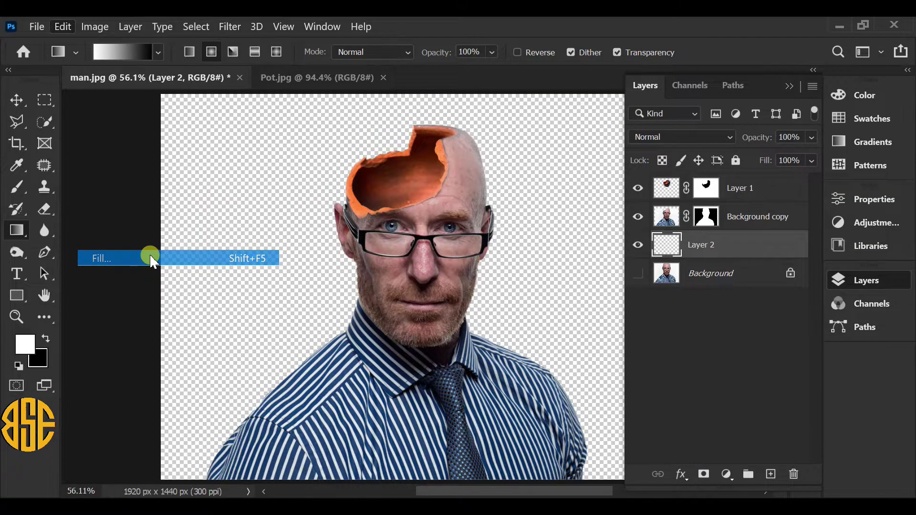
left_click(671, 127)
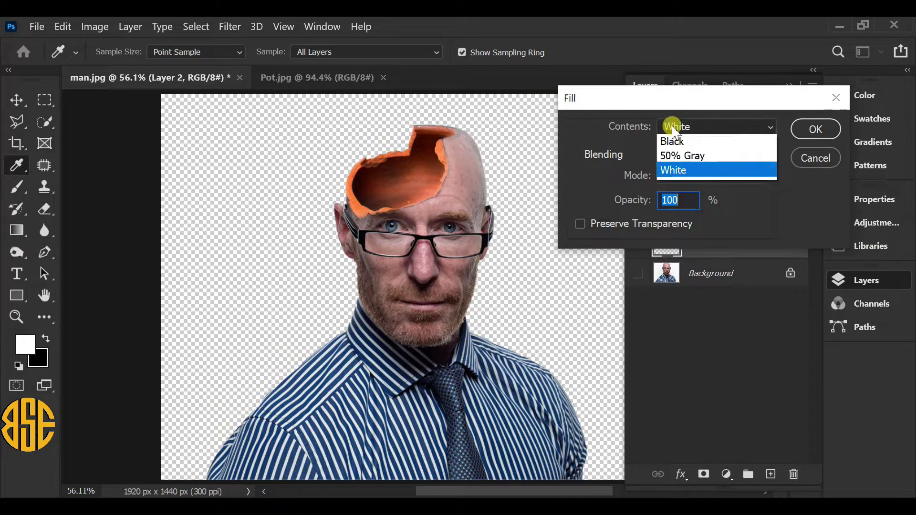
left_click(680, 292)
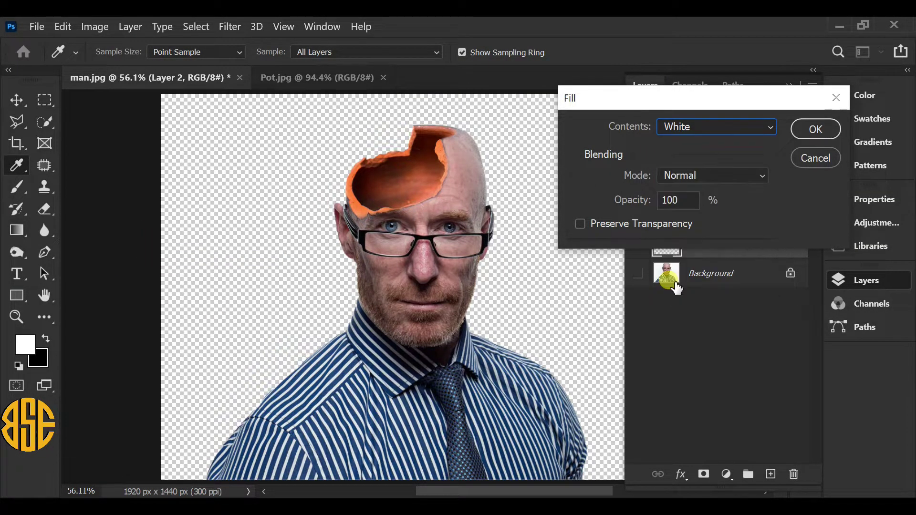
left_click(724, 176)
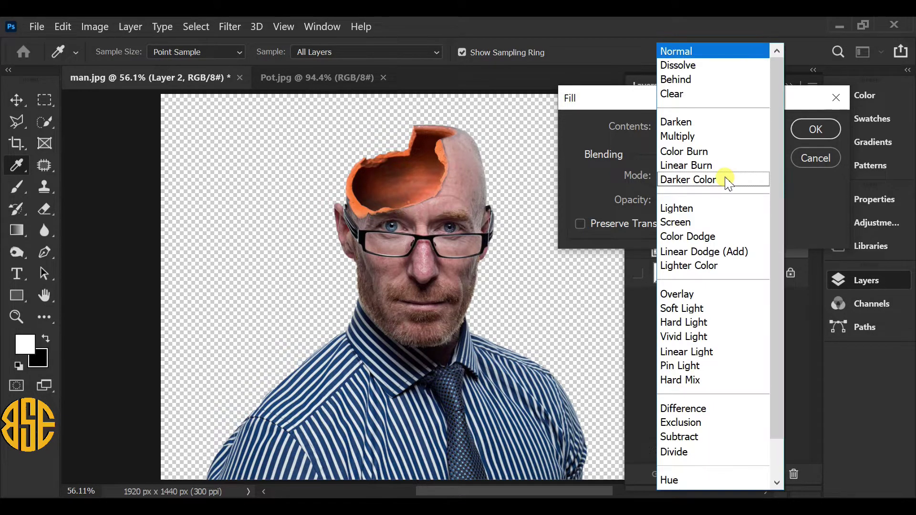
left_click(689, 50)
left_click(678, 200)
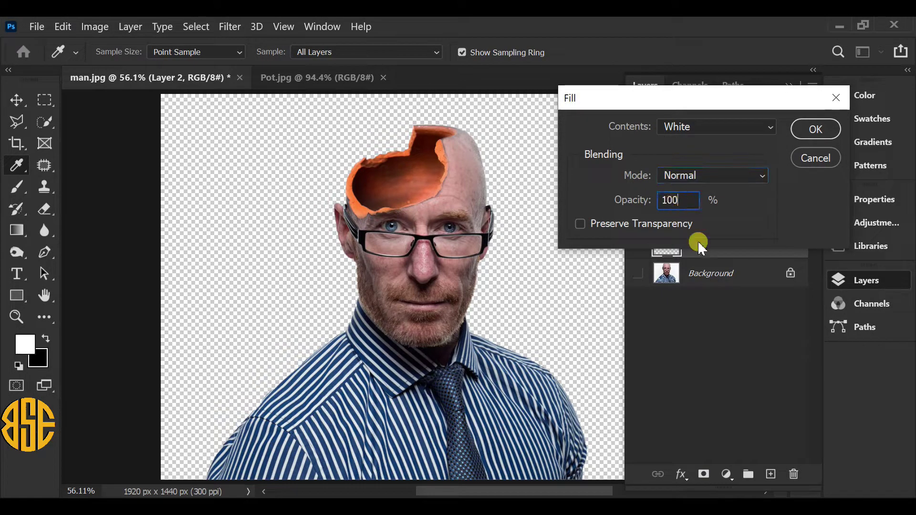
left_click(813, 127)
key("g")
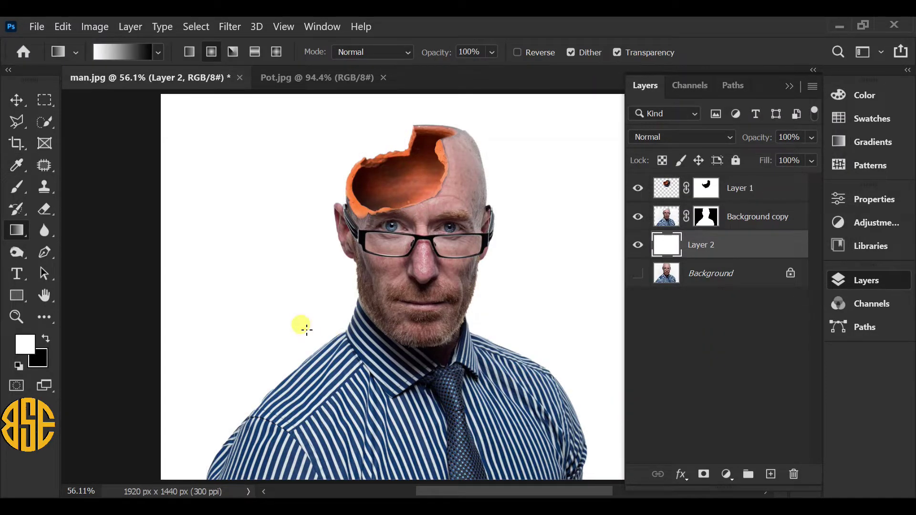
- Draw a Basics white-to-black radial gradient on Layer 2 outward from the man's face
right_click(17, 231)
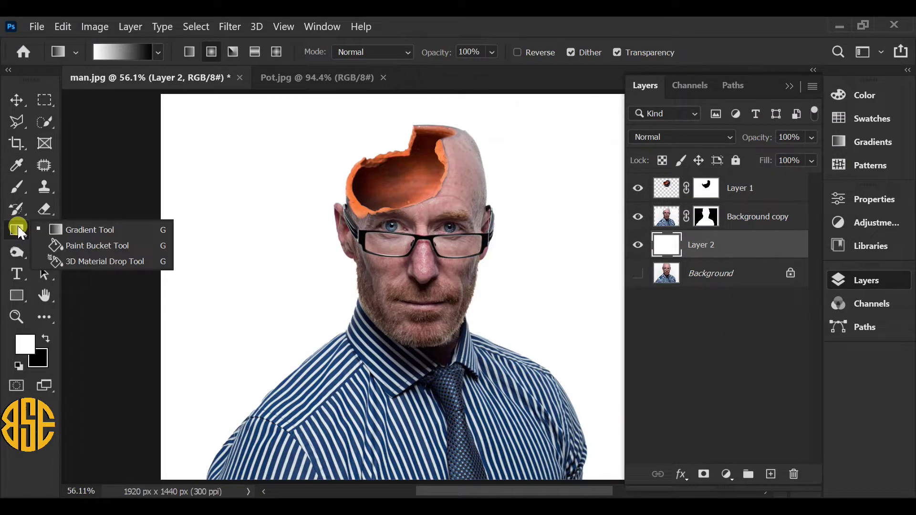
left_click(81, 230)
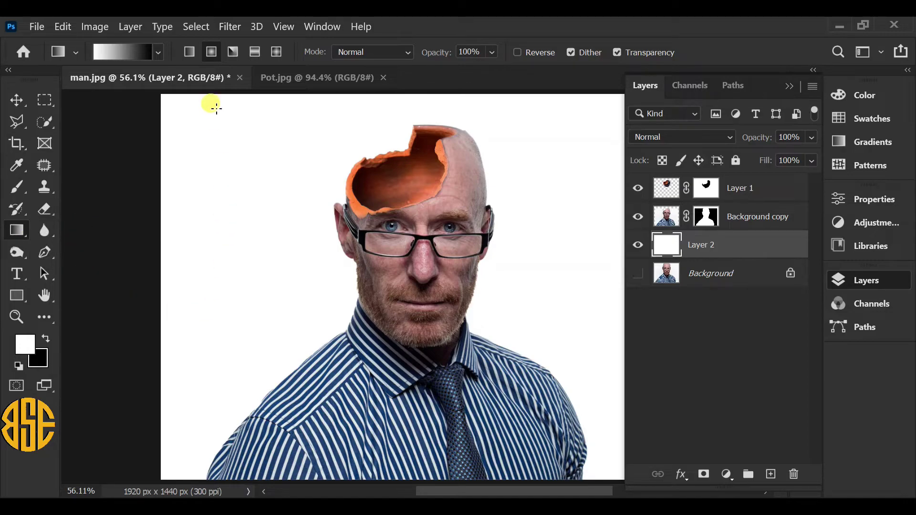
left_click(158, 51)
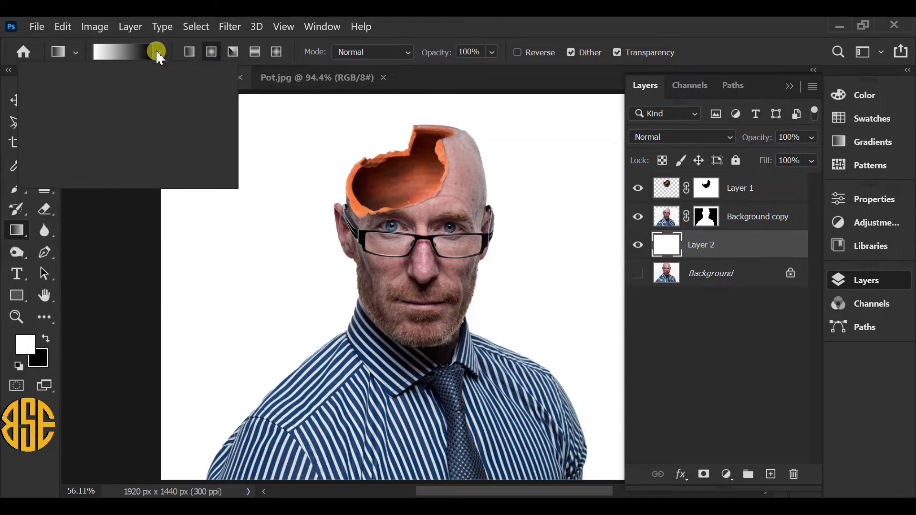
left_click(36, 83)
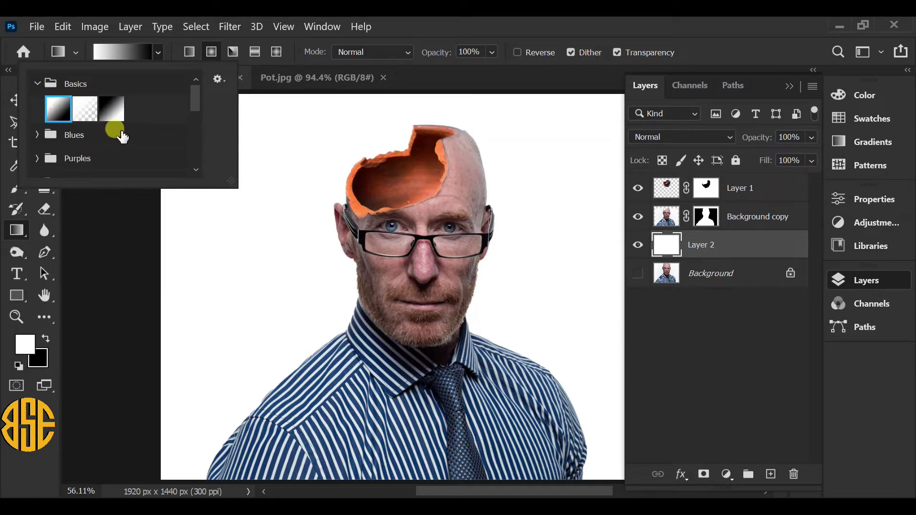
left_click(210, 53)
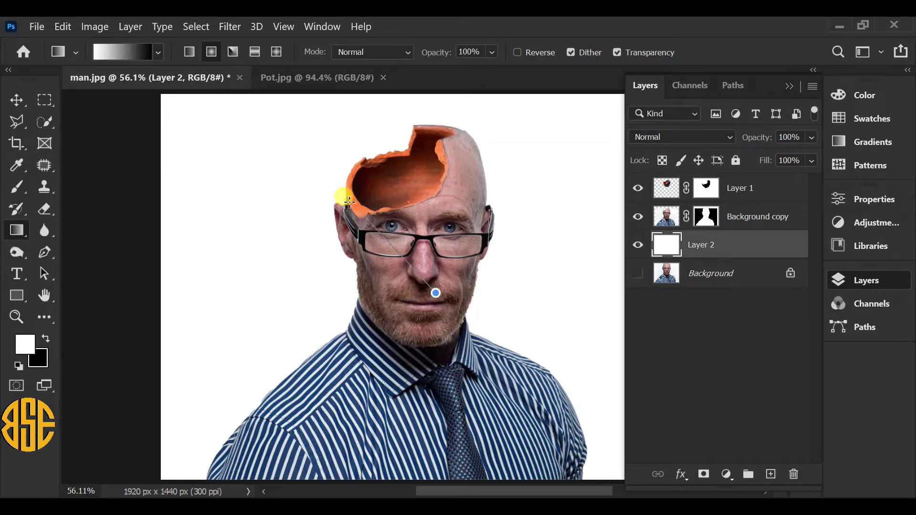
left_click_drag(431, 287, 248, 106)
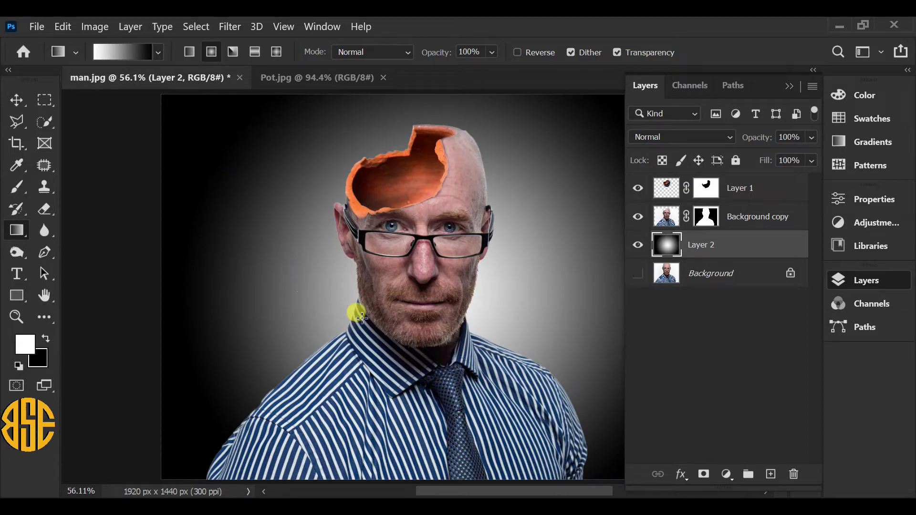
- Group Layer 1 through Layer 2 into Group 1
left_click(750, 187)
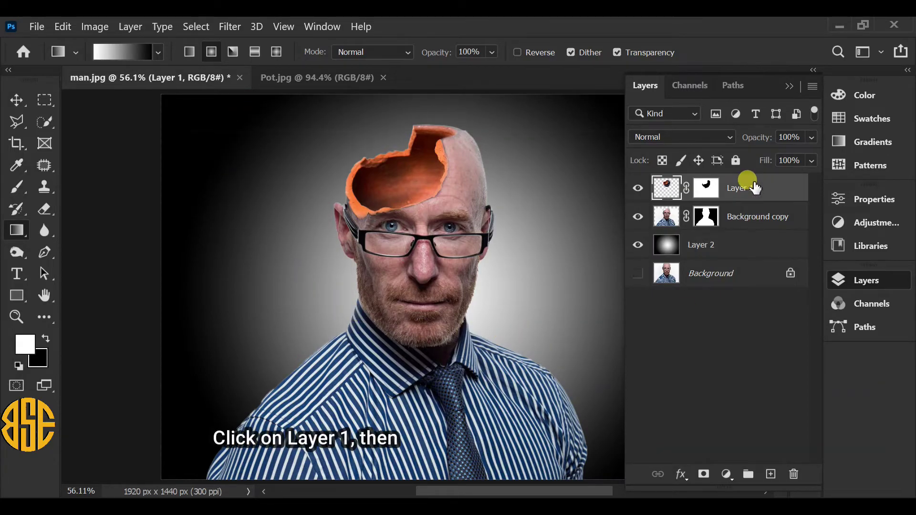
left_click(756, 245, "shift")
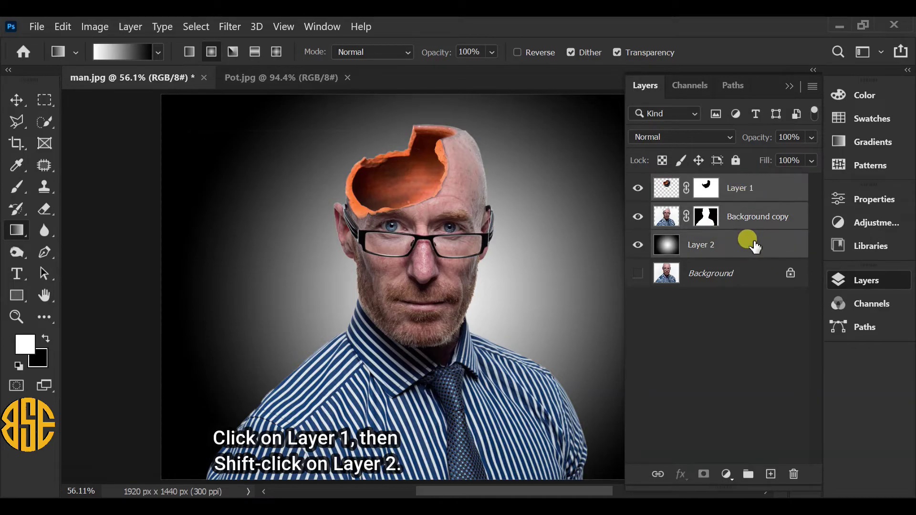
right_click(753, 191)
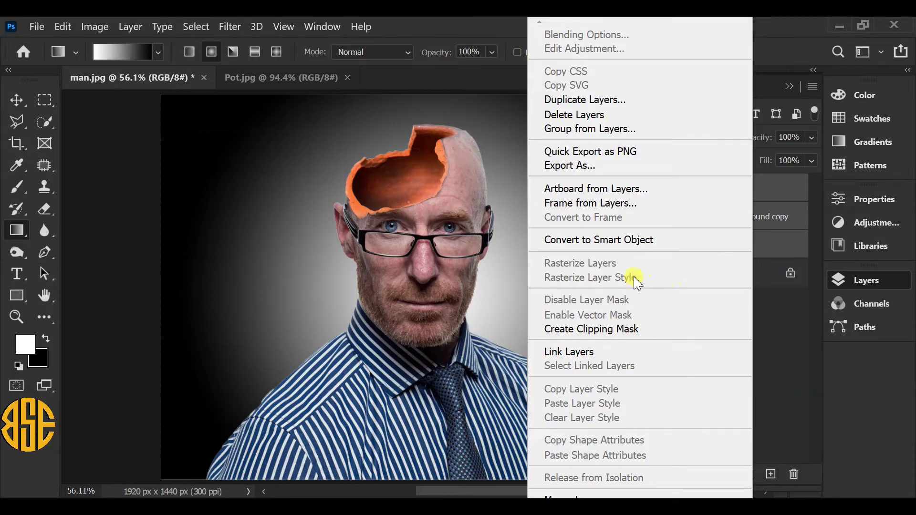
left_click(597, 129)
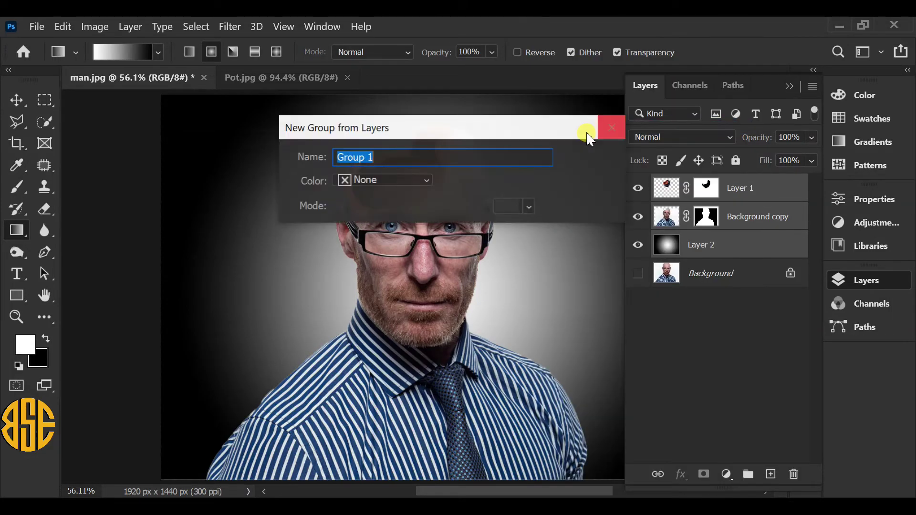
left_click(592, 159)
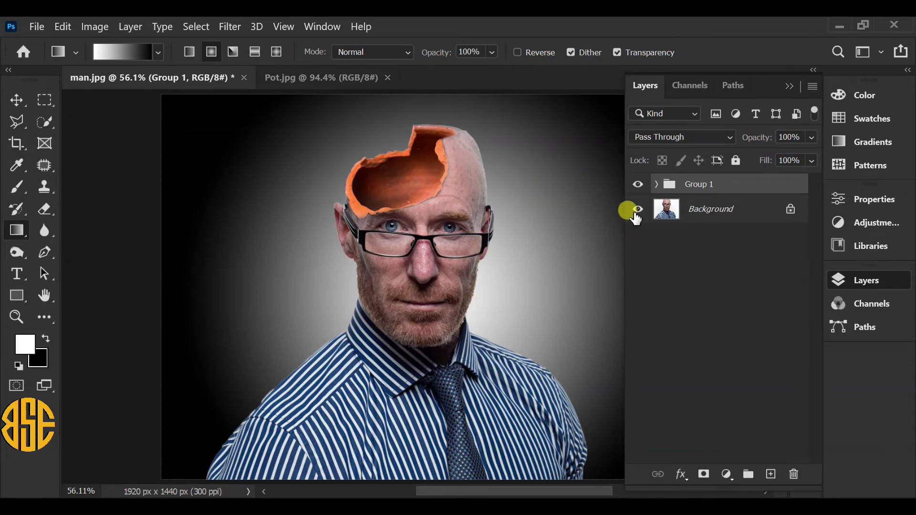
- Toggle Group 1's visibility to compare with the original, then collapse the Layers panel
left_click(634, 187)
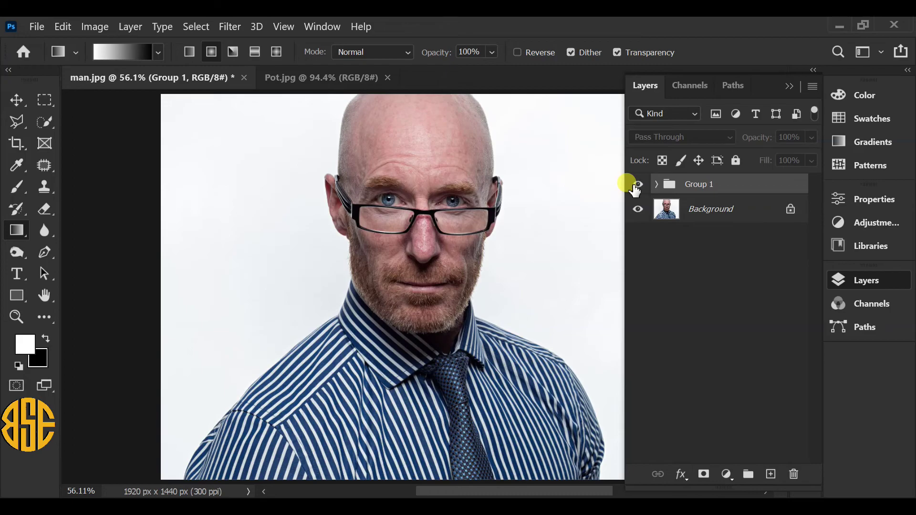
left_click(637, 184)
left_click(837, 286)
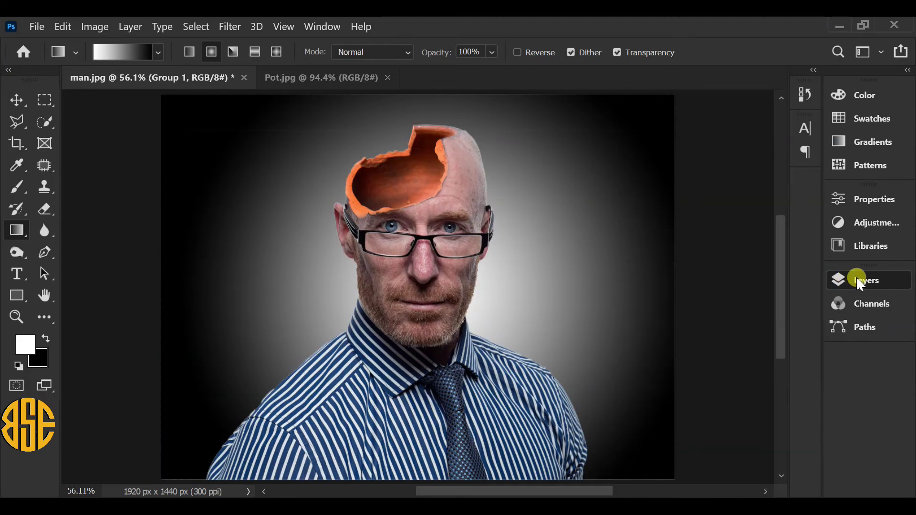